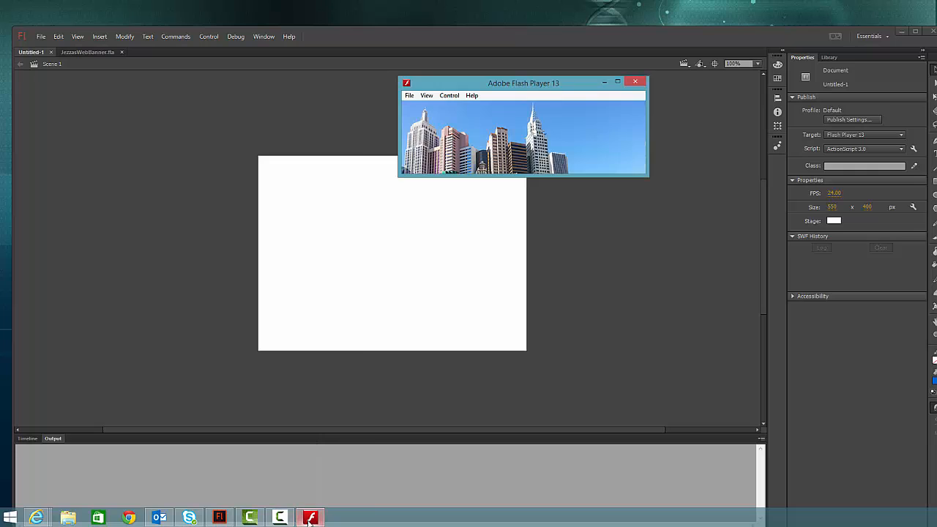
Watch the finished banner animation in the Flash Player preview and close the preview
left_click_drag(548, 84, 387, 109)
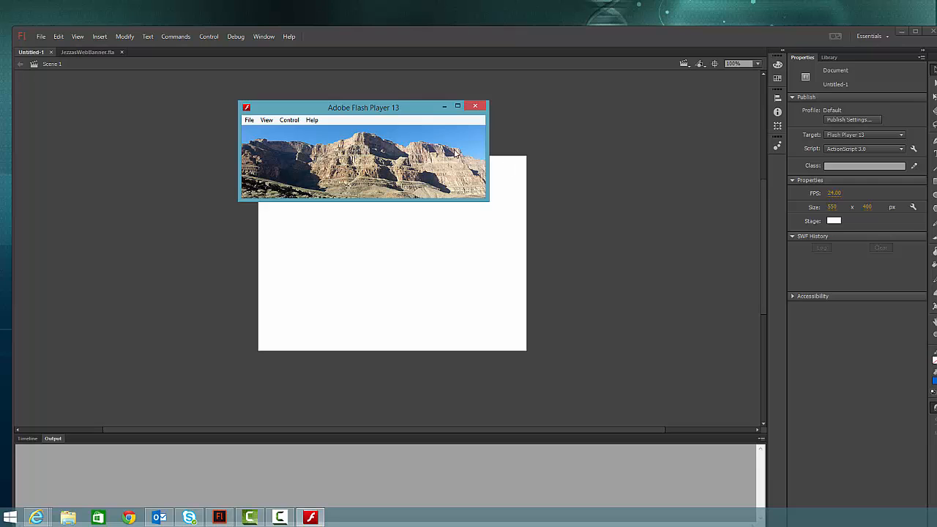
left_click_drag(439, 100, 562, 80)
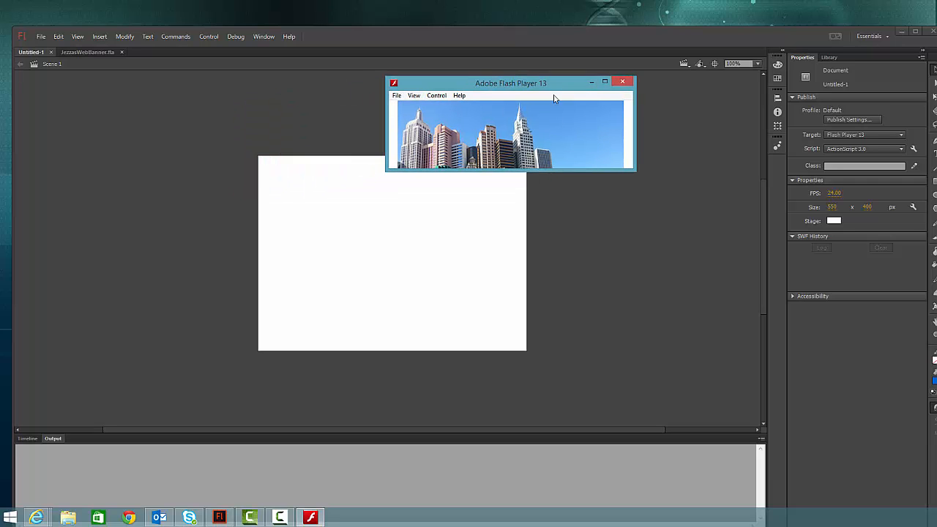
left_click(623, 83)
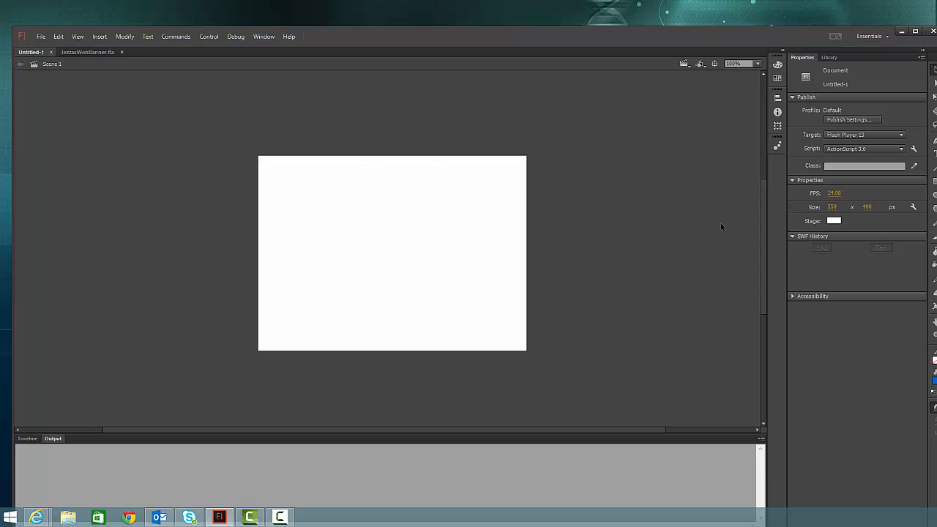
Set the stage size of the new document to 500 x 150 px
left_click(835, 208)
type("500")
left_click(870, 208)
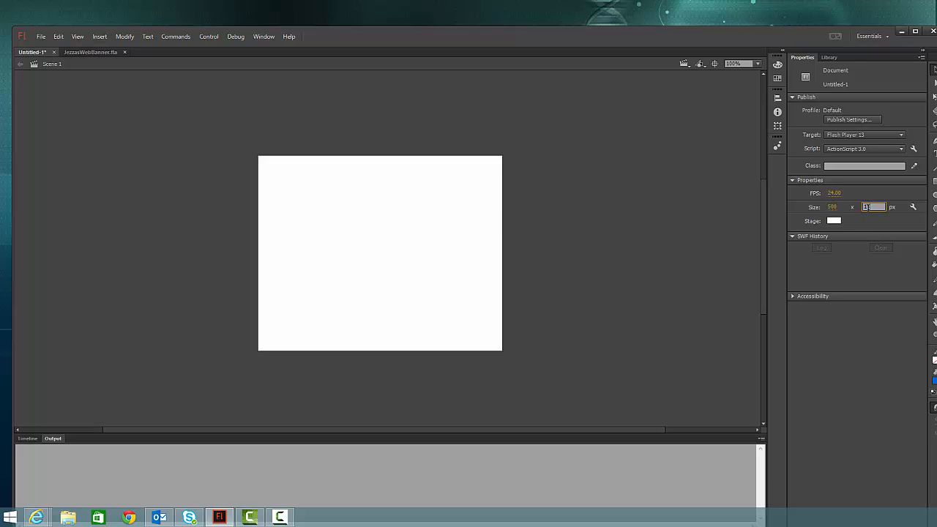
type("350")
key("Return")
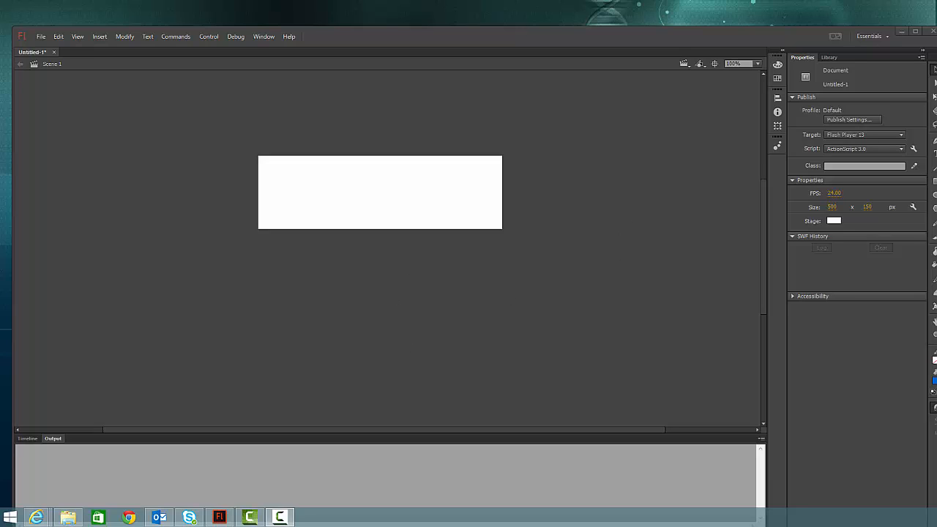
Review the banner pictures in the images folder window and move the window out of the way
left_click_drag(0, 123, 354, 101)
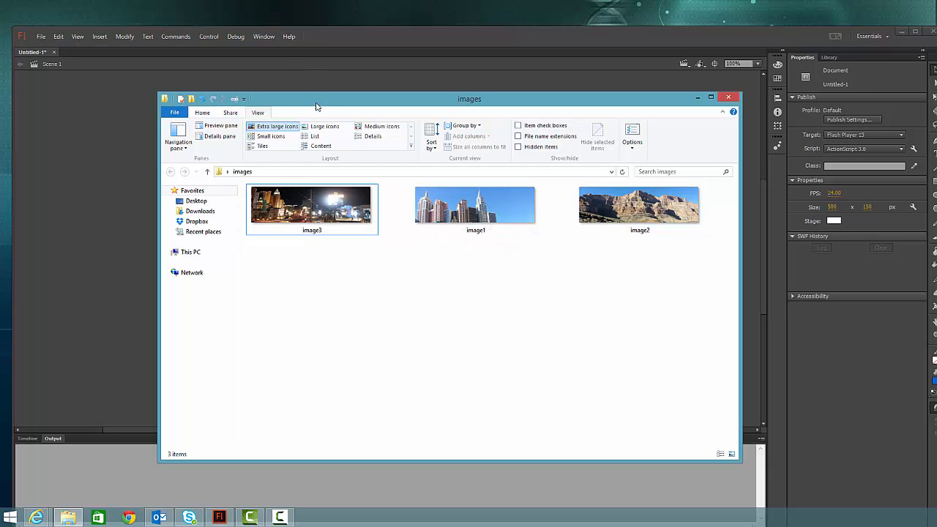
left_click_drag(412, 98, 0, 135)
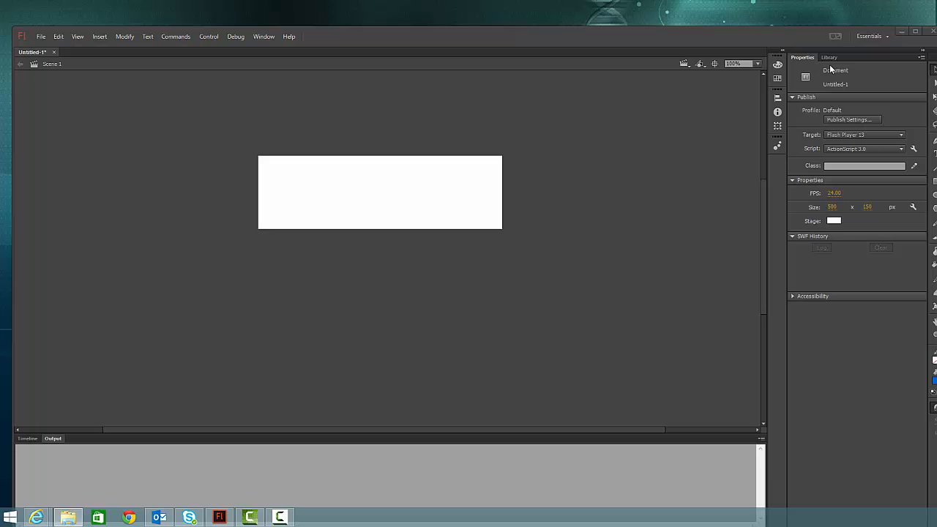
Import image1, image2 and image3 from the images folder on the Desktop into the document's library
double_click(739, 38)
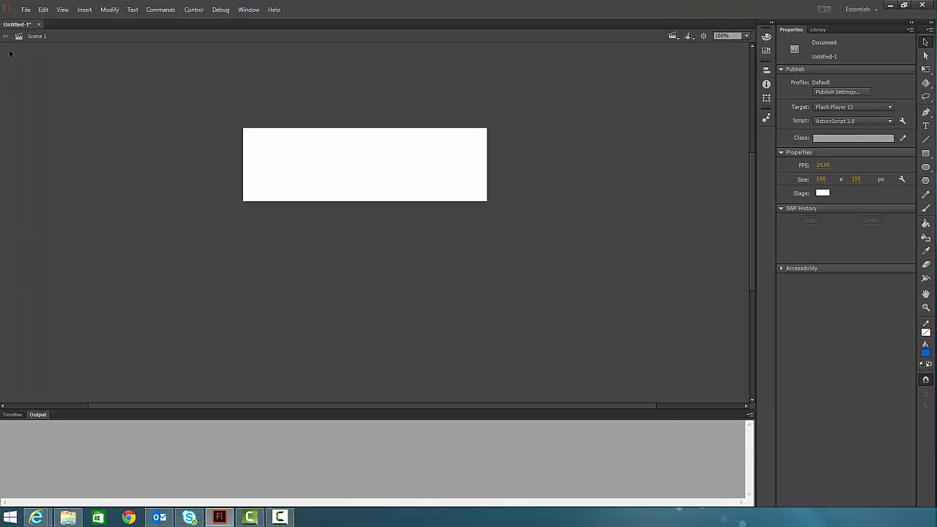
left_click(25, 10)
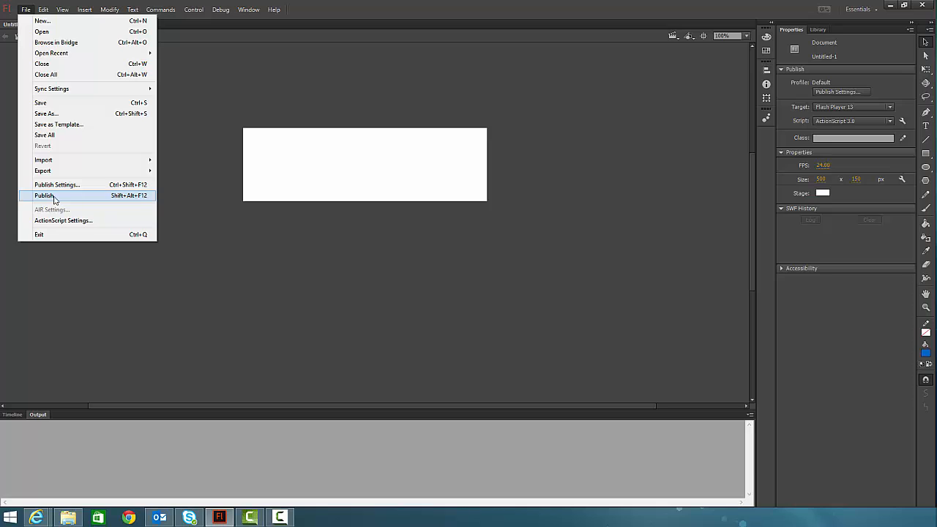
mouse_move(54, 161)
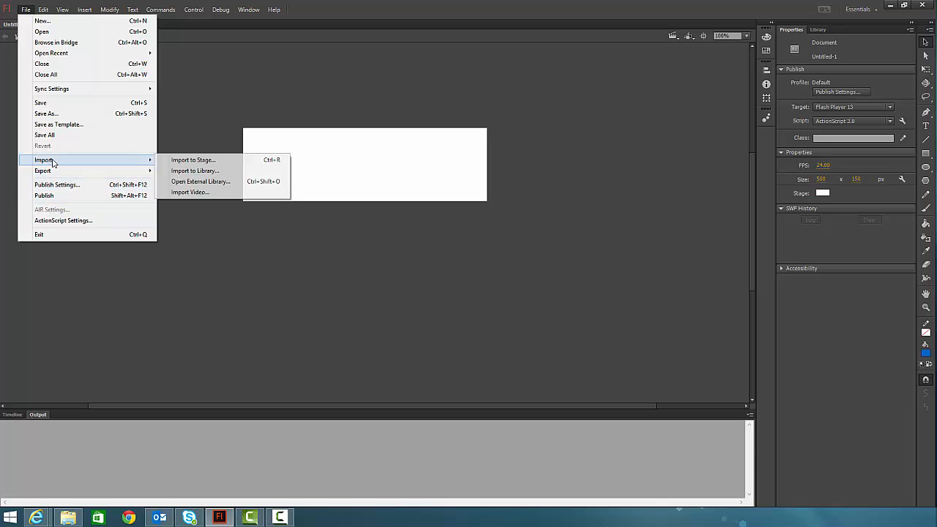
left_click(187, 171)
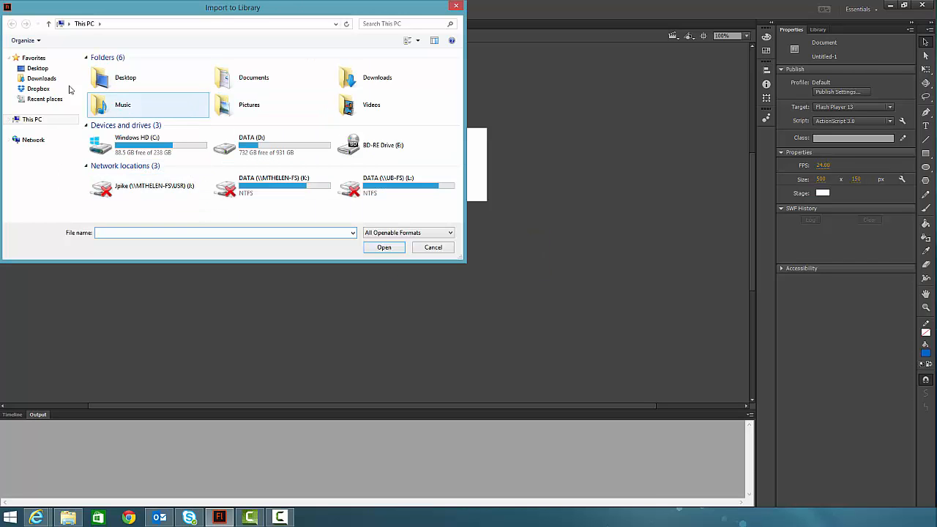
double_click(112, 81)
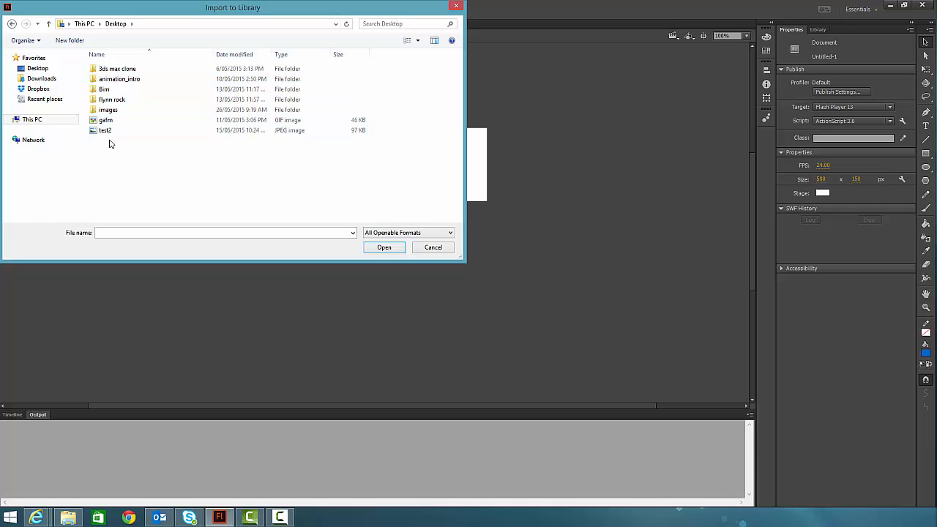
double_click(112, 112)
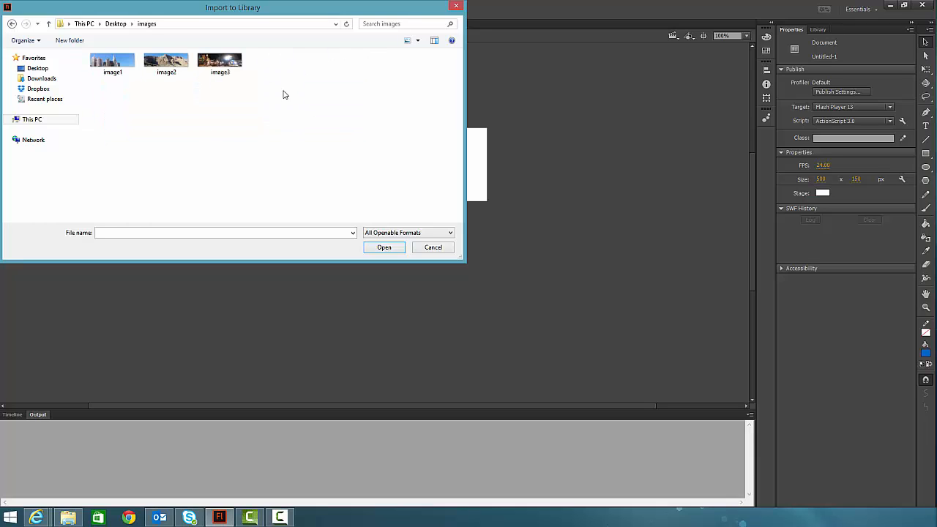
left_click_drag(285, 58, 99, 91)
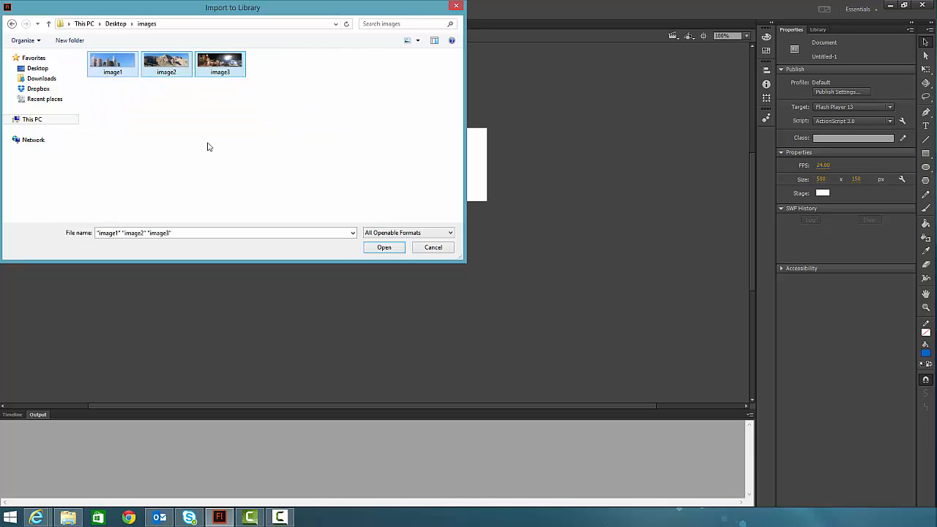
left_click(386, 251)
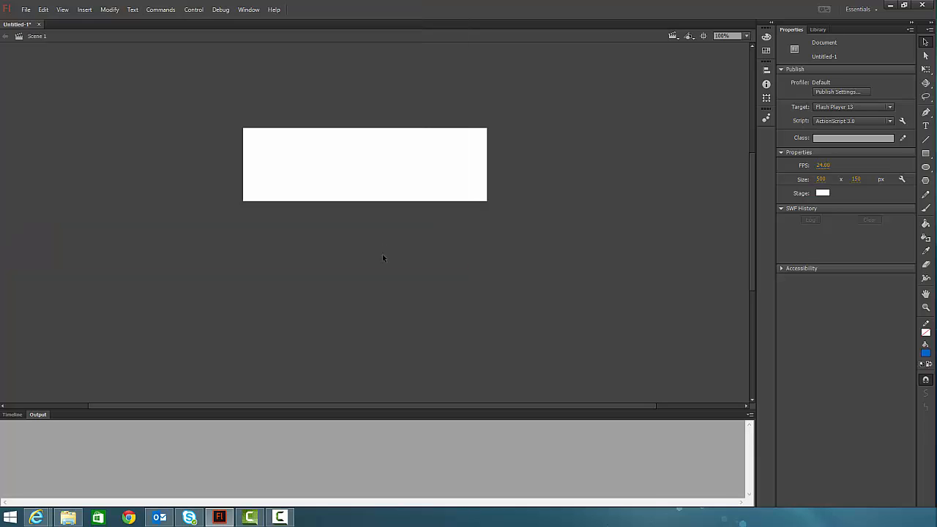
Preview the imported image1.jpg, image2.jpg and image3.jpg in the library
left_click(818, 30)
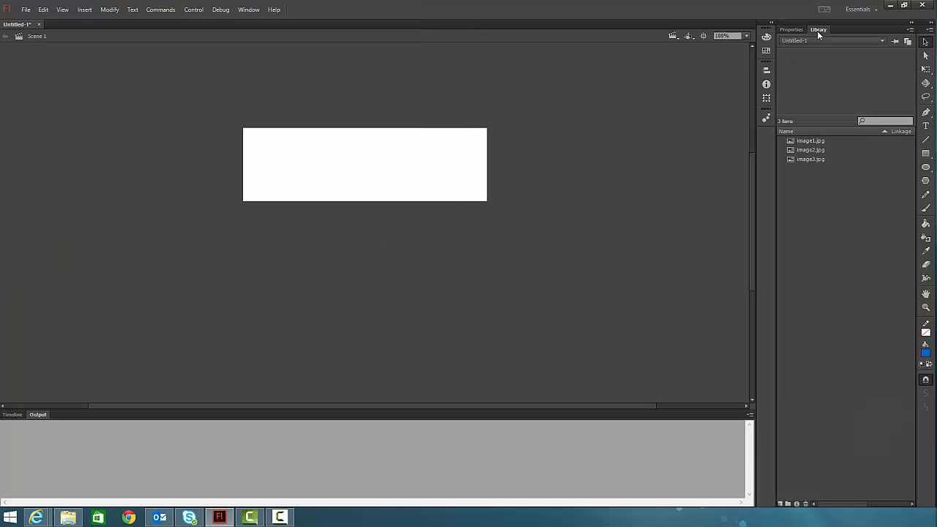
left_click(803, 141)
left_click(804, 151)
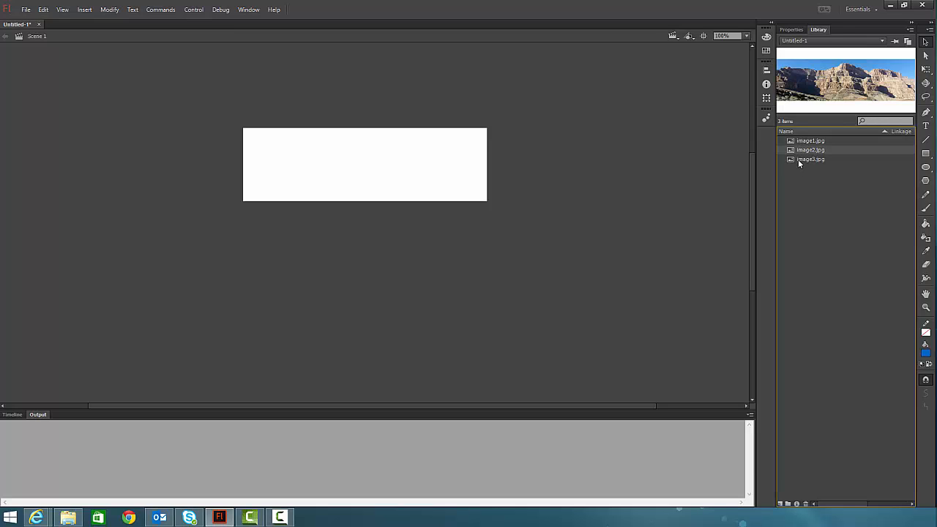
left_click(799, 160)
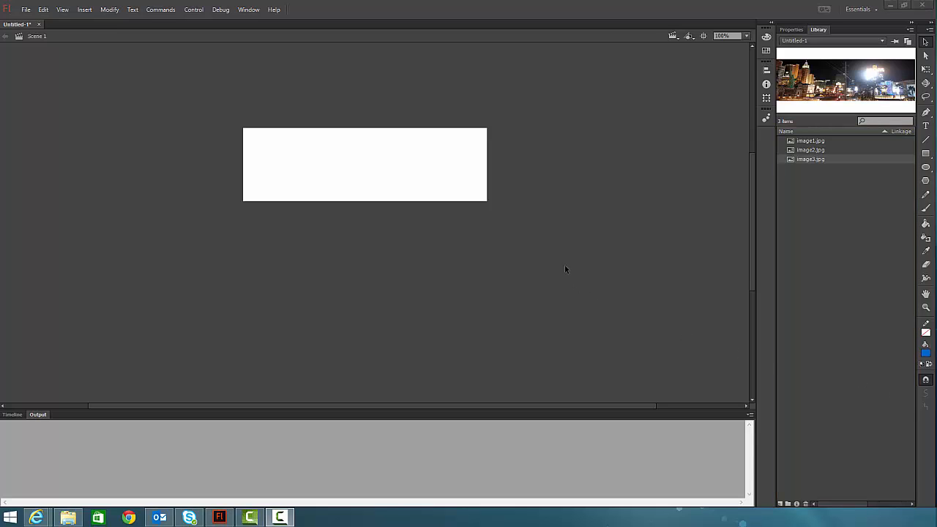
left_click(810, 141)
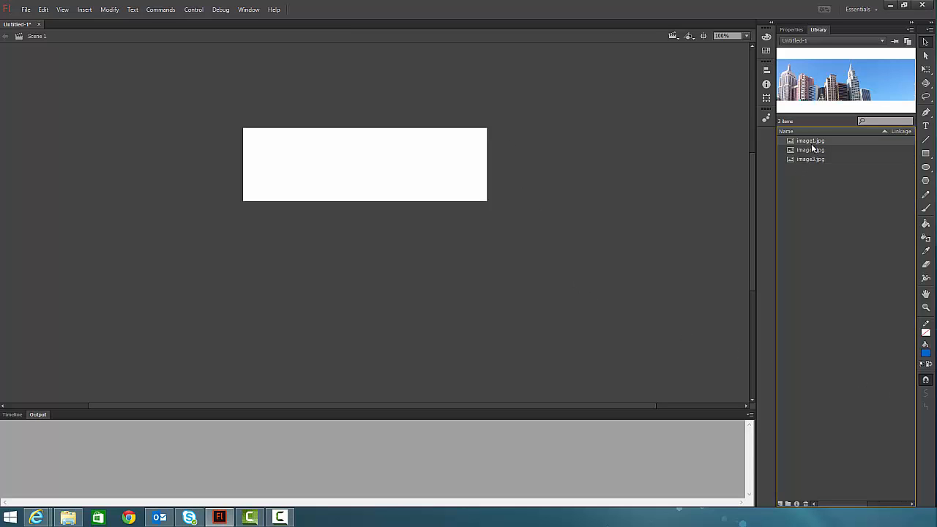
left_click(810, 150)
left_click(810, 160)
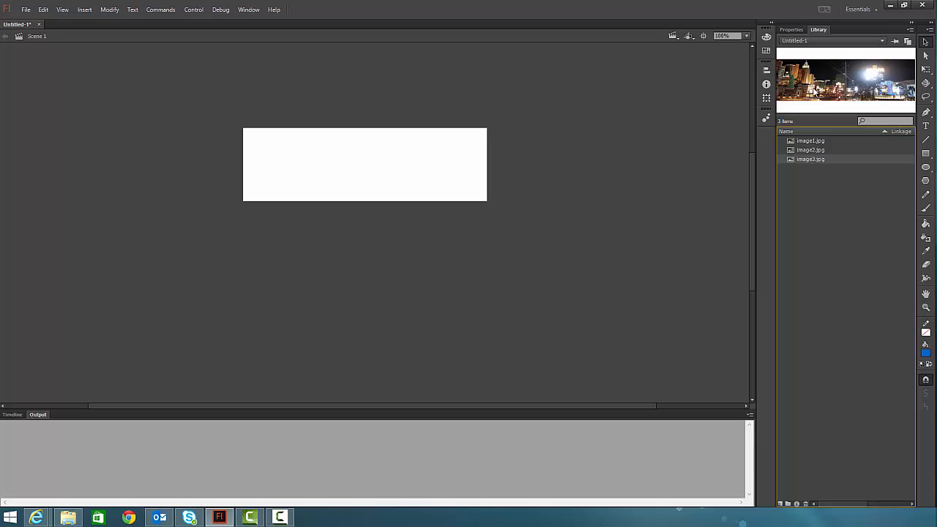
Show the timeline and place image1.jpg from the library onto the stage in frame 1 of Layer 1
left_click(11, 417)
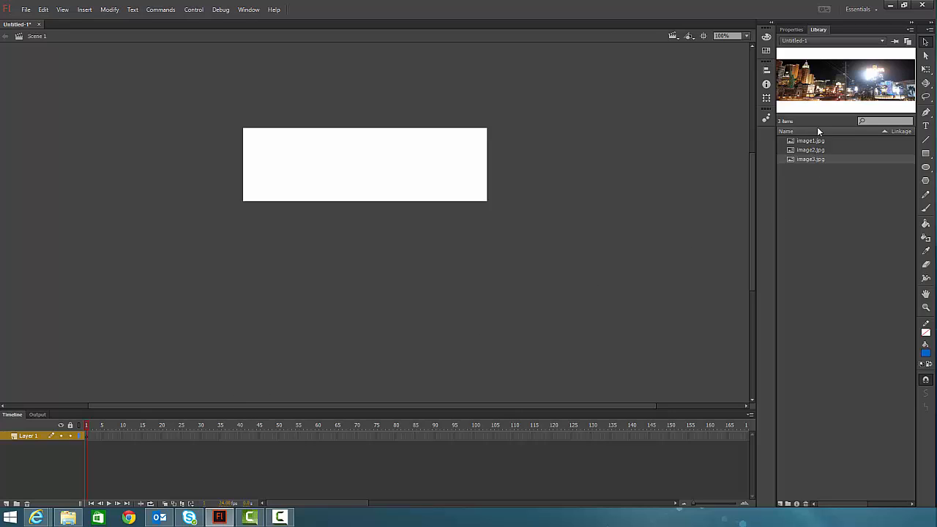
left_click(802, 142)
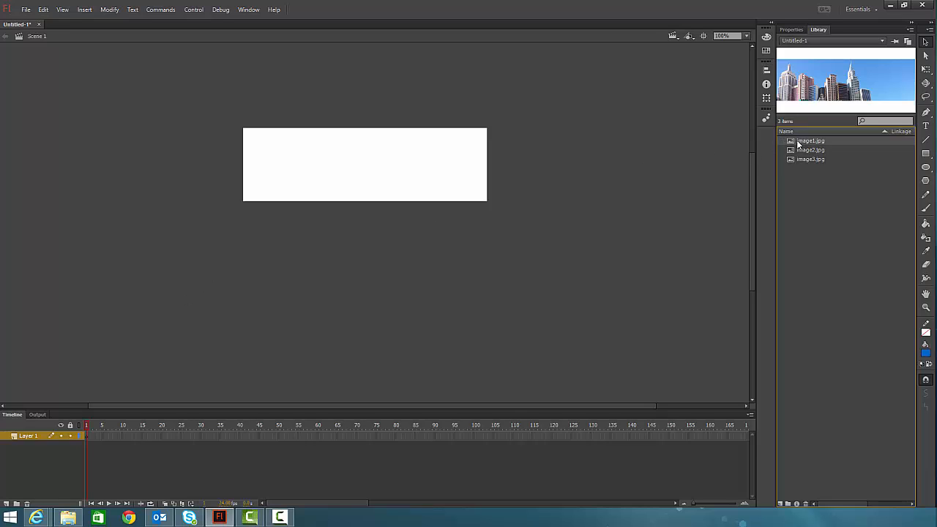
left_click_drag(798, 143, 534, 165)
left_click_drag(469, 229, 470, 229)
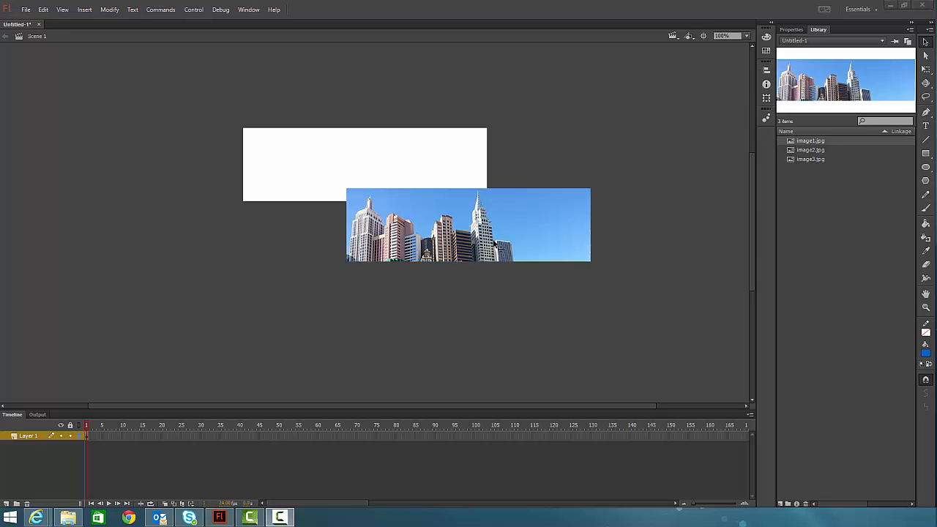
left_click(495, 245)
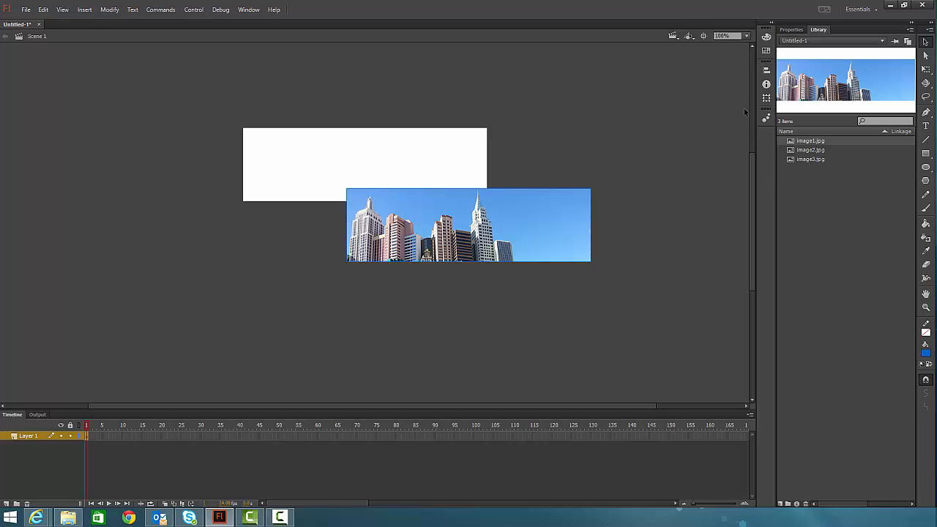
Centre the city skyline image horizontally and vertically relative to the stage with Align to stage enabled
left_click(767, 71)
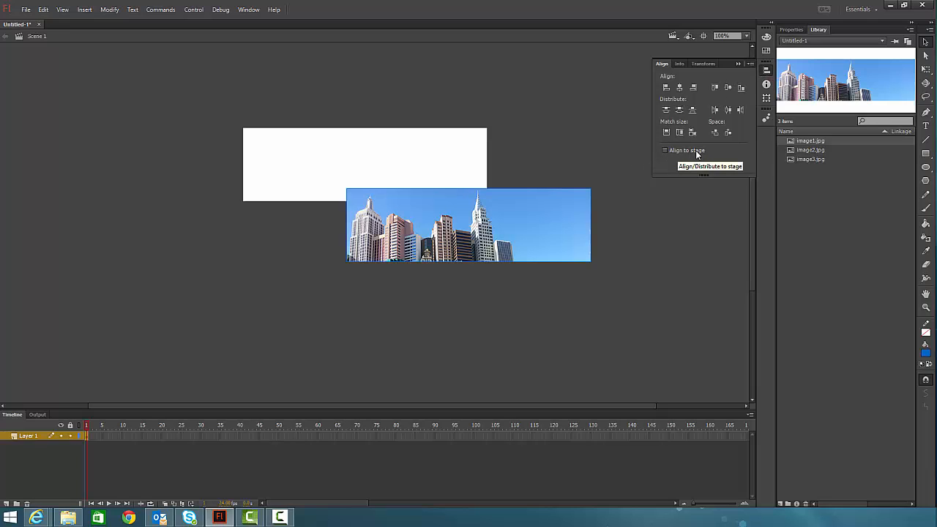
left_click(665, 151)
left_click(681, 88)
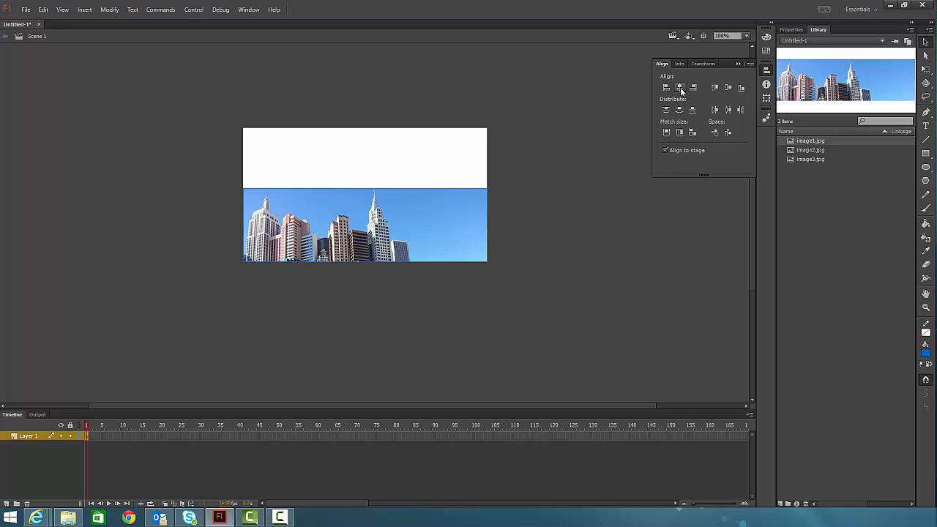
left_click(729, 88)
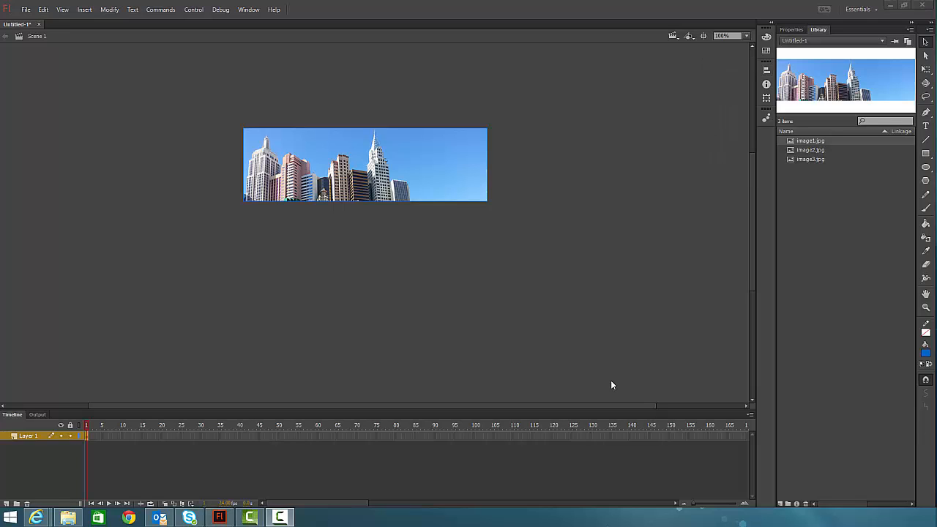
Rename Layer 1 as Image1
left_click(27, 438)
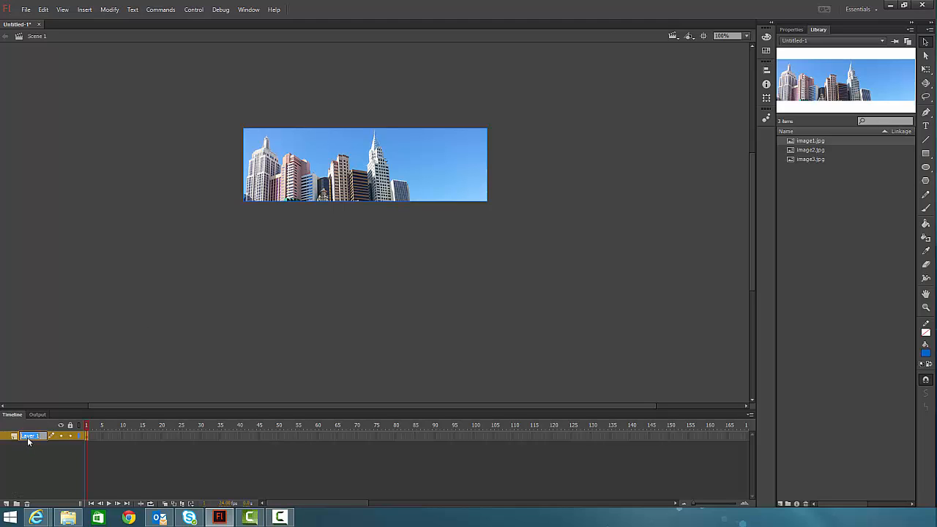
type("Image1")
Convert the skyline image on the stage to a Movie Clip symbol named image1
right_click(351, 163)
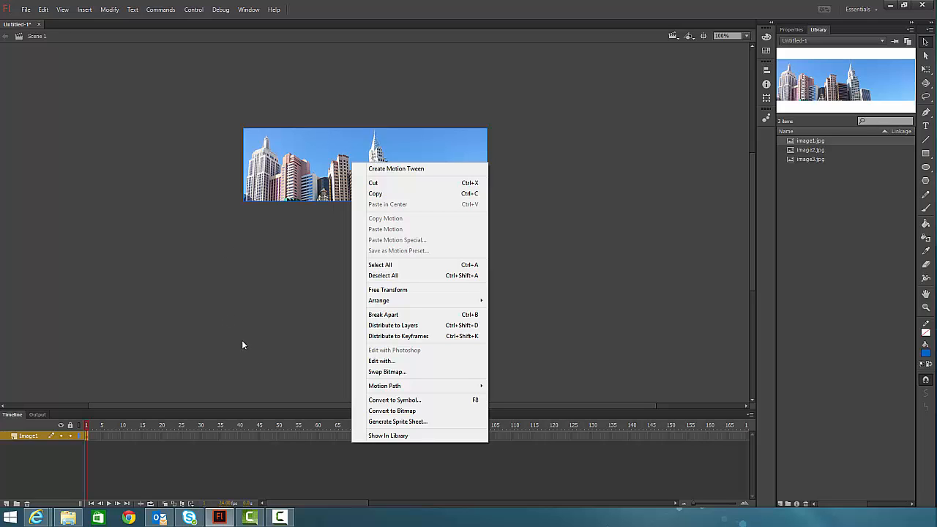
left_click(394, 401)
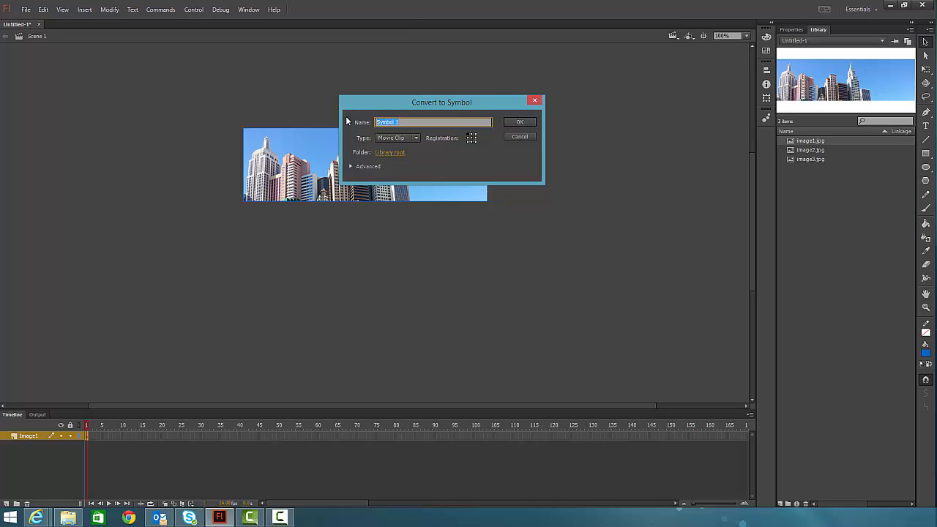
type("image1")
left_click(416, 138)
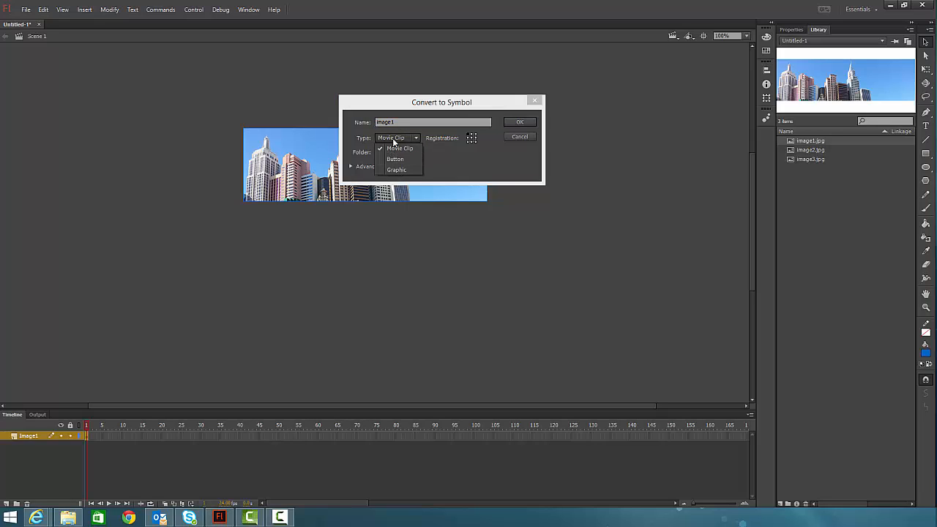
left_click(396, 146)
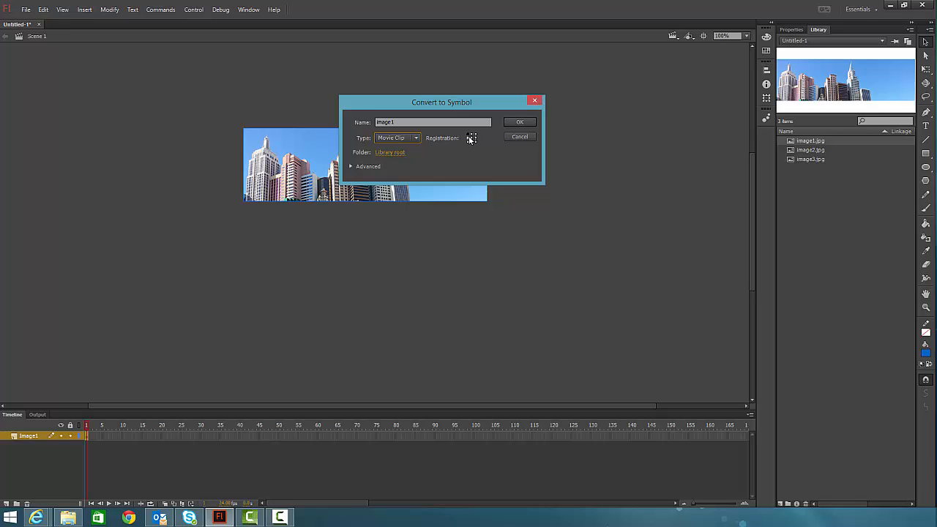
left_click(520, 123)
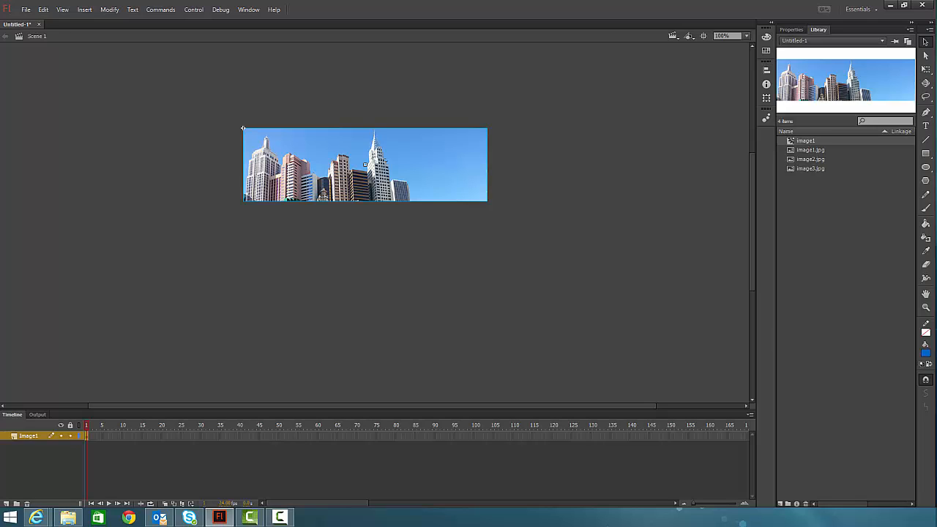
Show the properties of the image1 movie clip instance on the stage
key("F10")
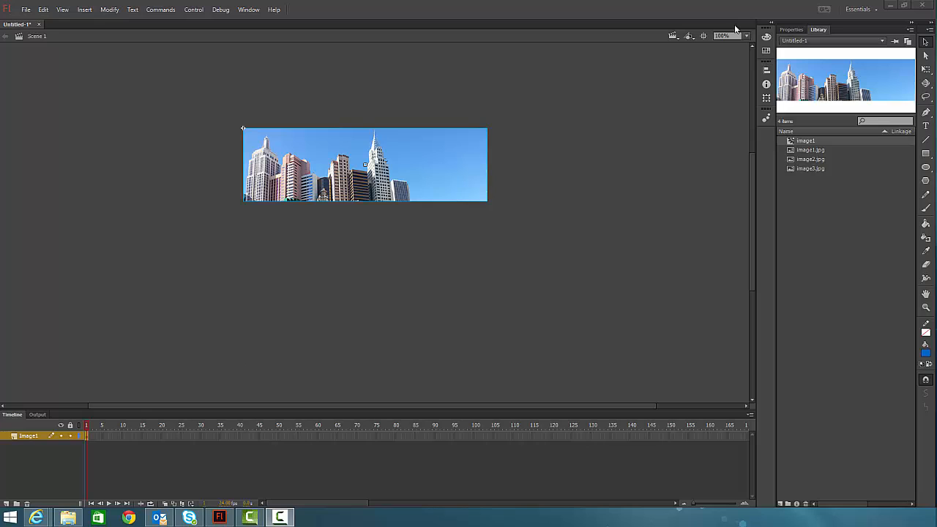
left_click(792, 30)
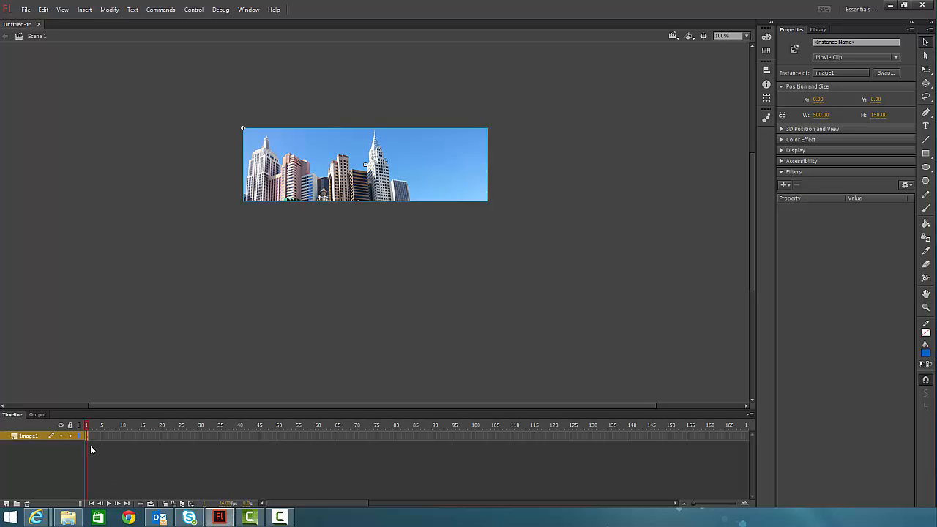
Insert a keyframe at frame 48 of the Image1 layer
left_click(270, 437)
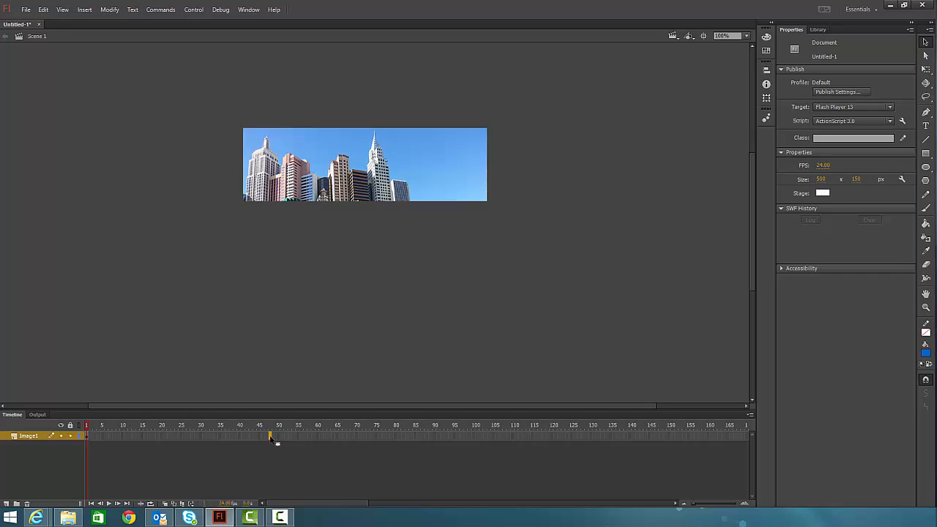
right_click(271, 437)
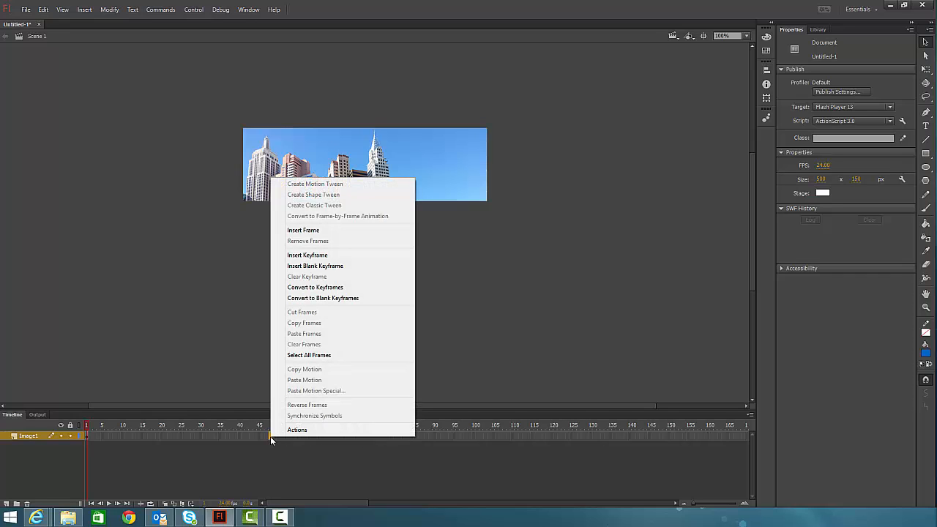
left_click(305, 254)
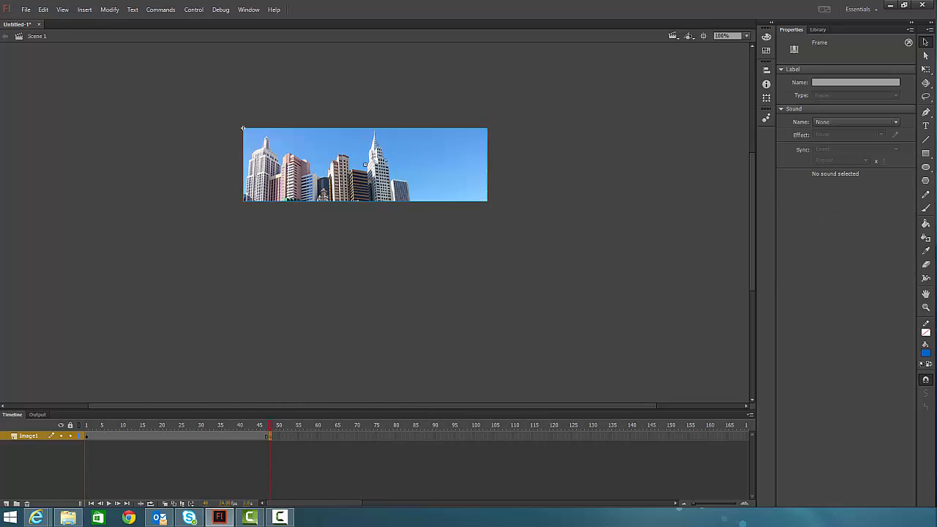
key("F9")
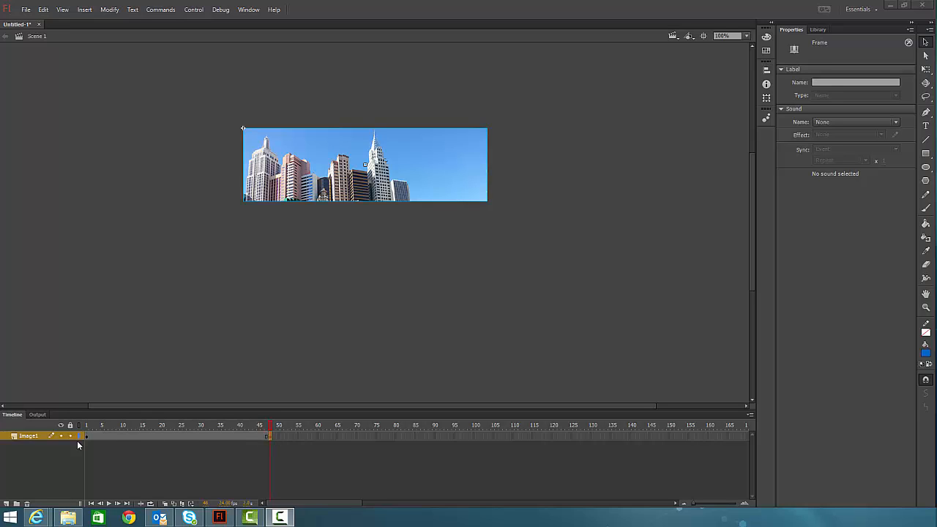
Insert another keyframe at frame 60 of the Image1 layer
left_click(267, 435)
left_click(318, 436)
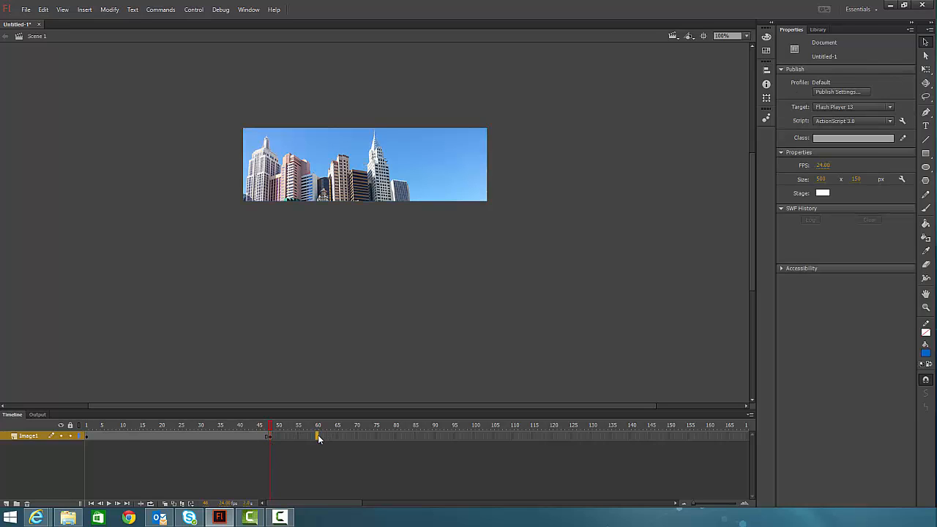
right_click(318, 438)
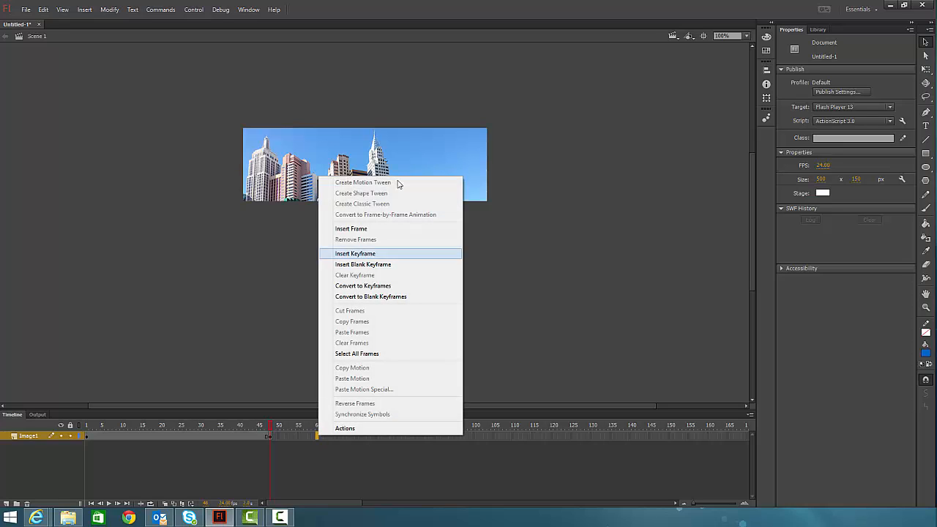
left_click(373, 254)
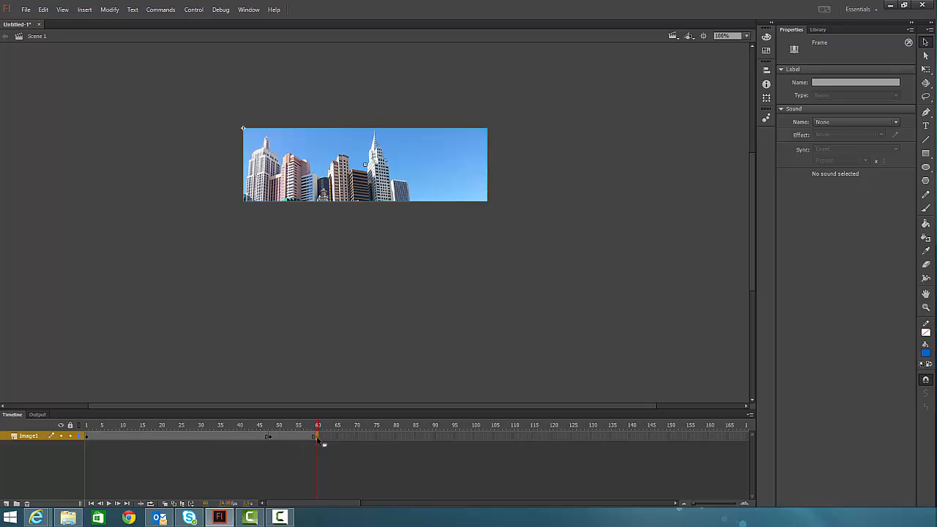
key("F10")
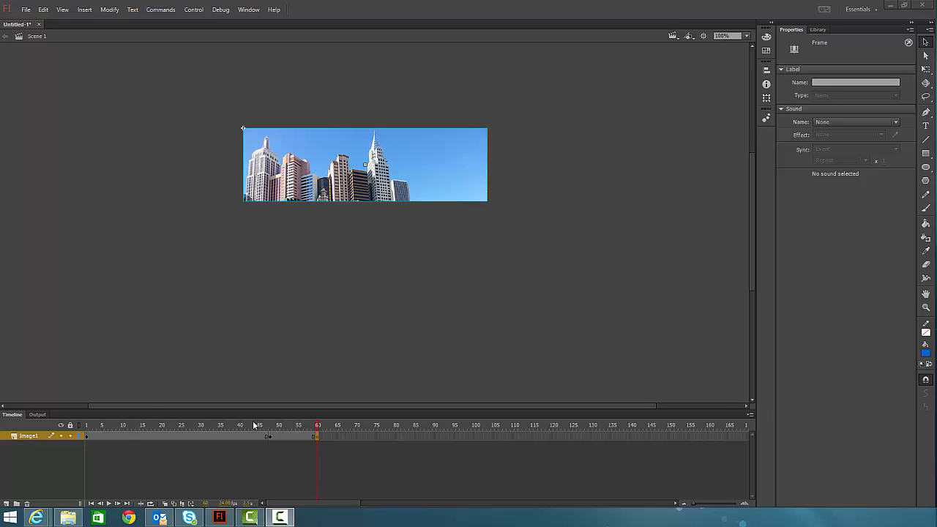
Apply the Alpha colour effect at 100% to the skyline movie clip in the frame 48 keyframe
left_click(270, 438)
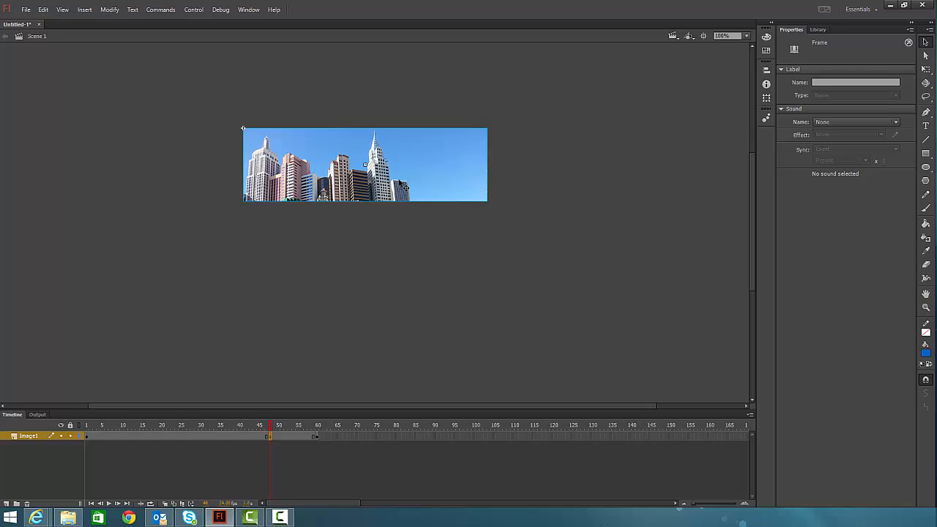
left_click(402, 188)
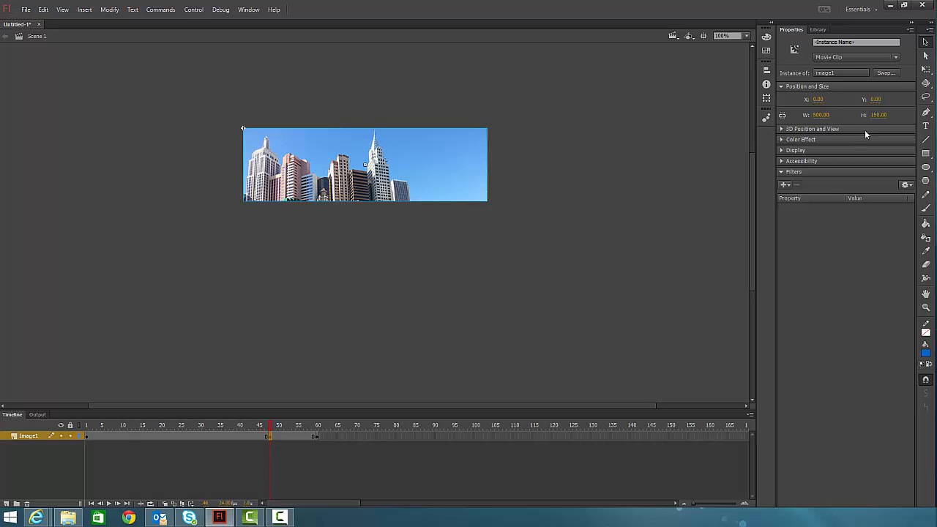
left_click(782, 151)
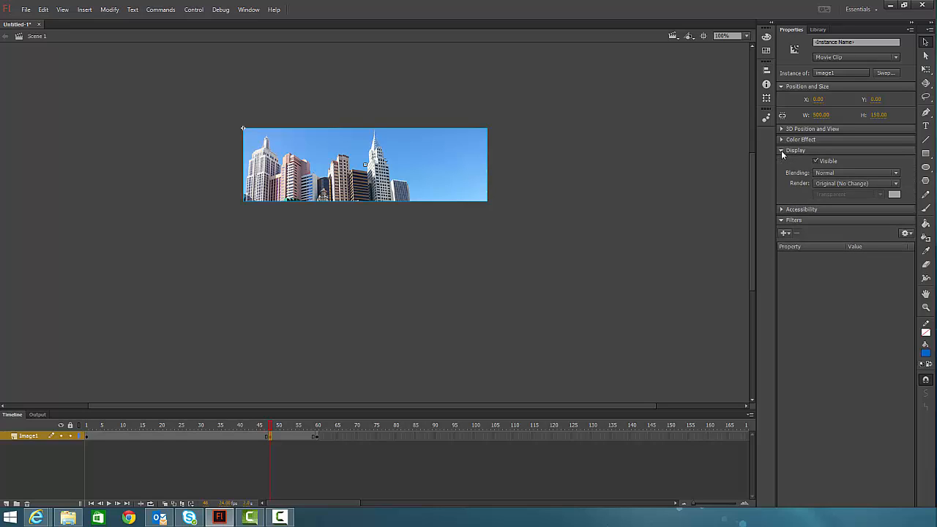
left_click(781, 140)
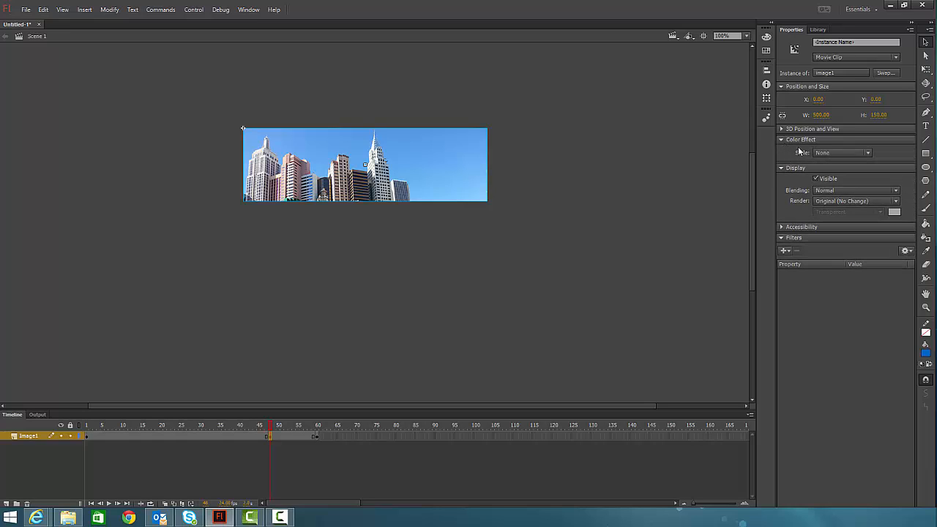
left_click(868, 153)
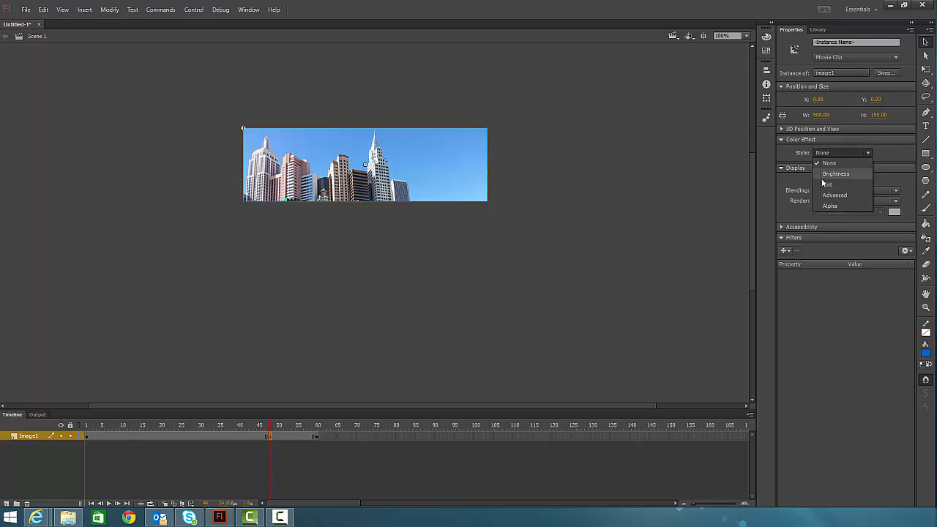
left_click(829, 206)
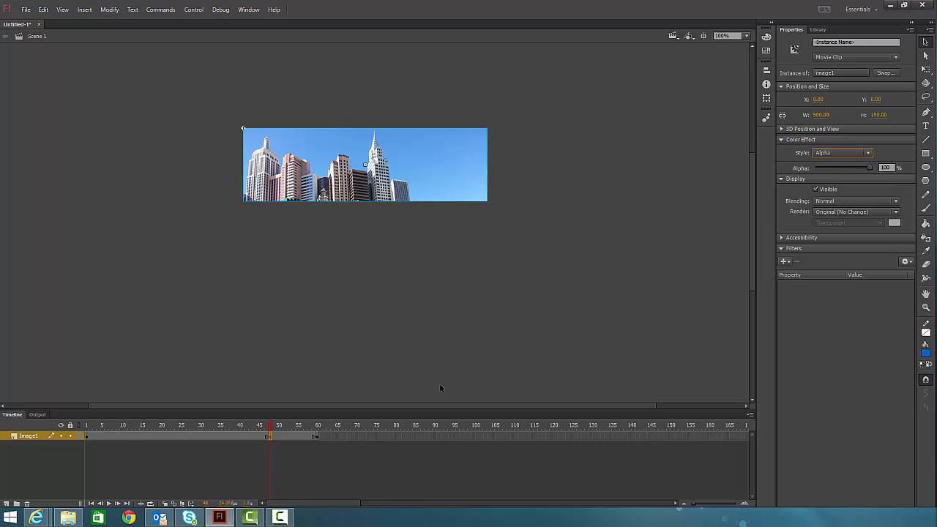
Apply the Alpha colour effect to the skyline movie clip at frame 60 and set it to 0%
left_click(316, 437)
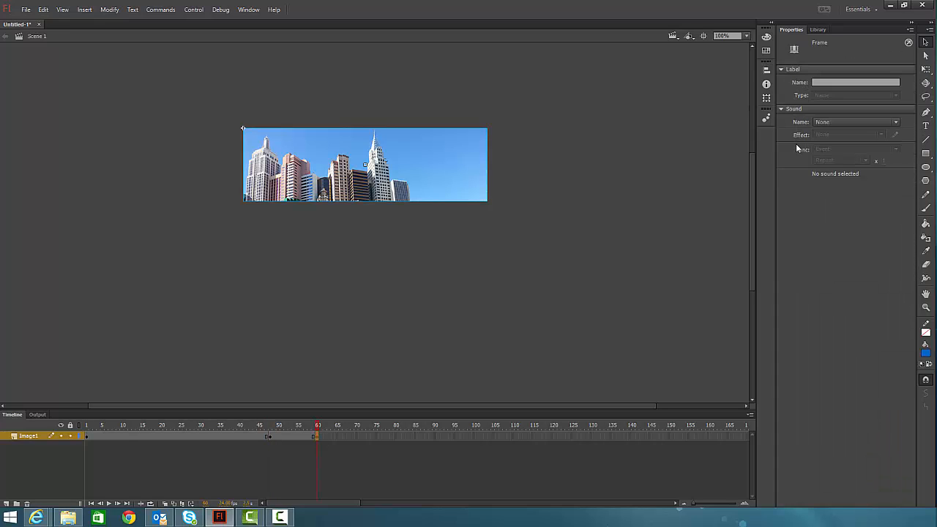
left_click(410, 176)
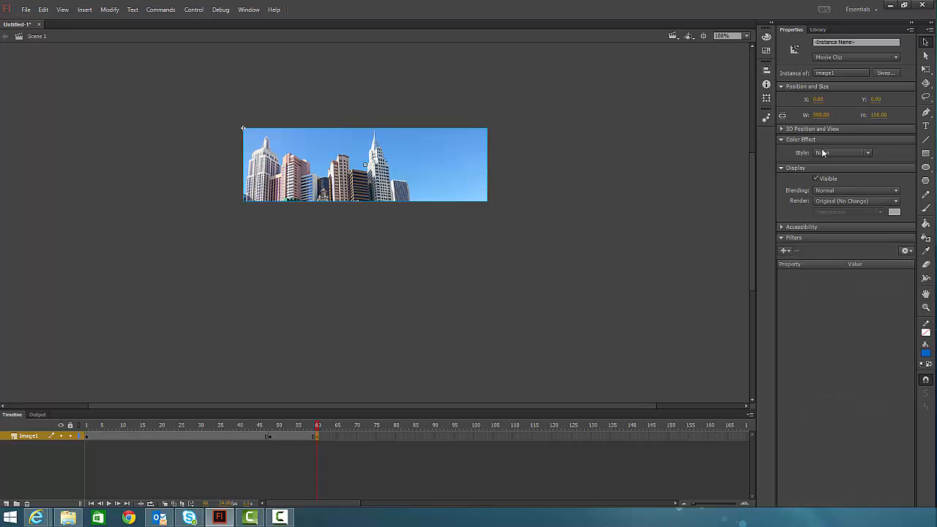
left_click(867, 153)
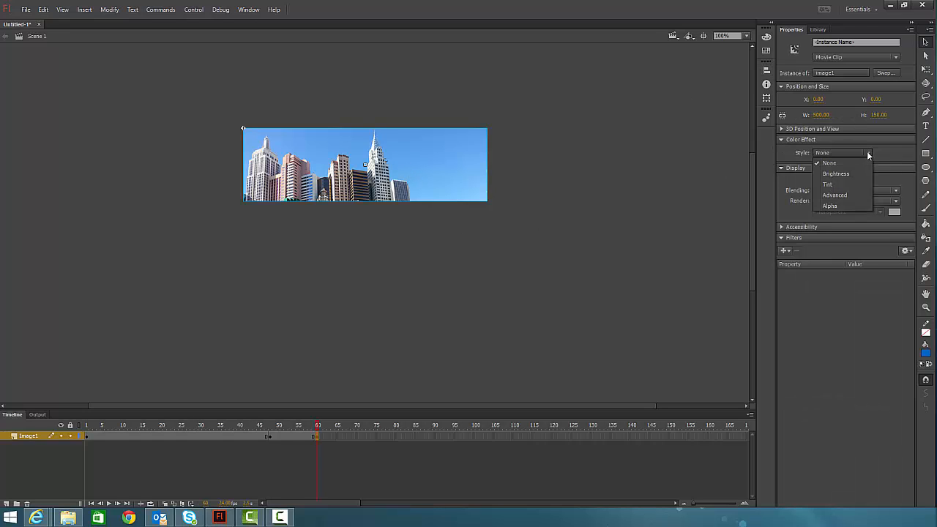
left_click(820, 204)
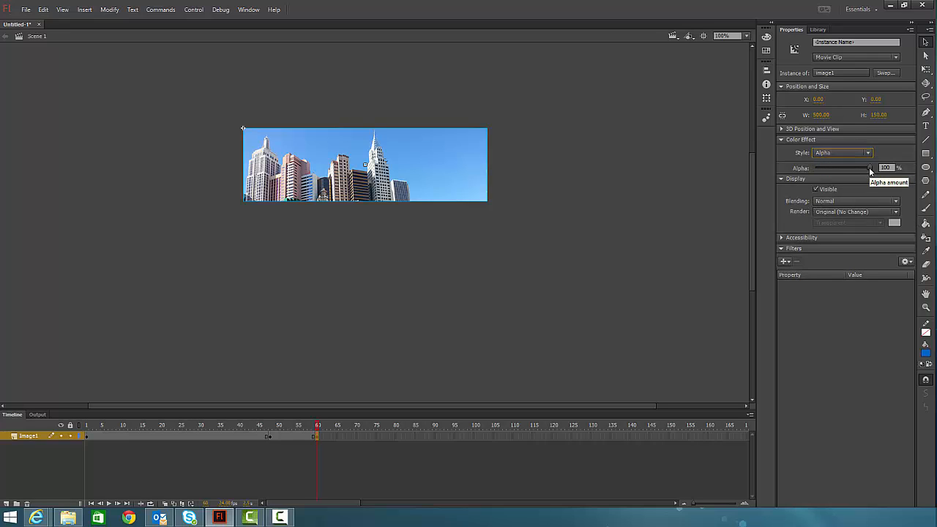
left_click_drag(869, 167, 799, 170)
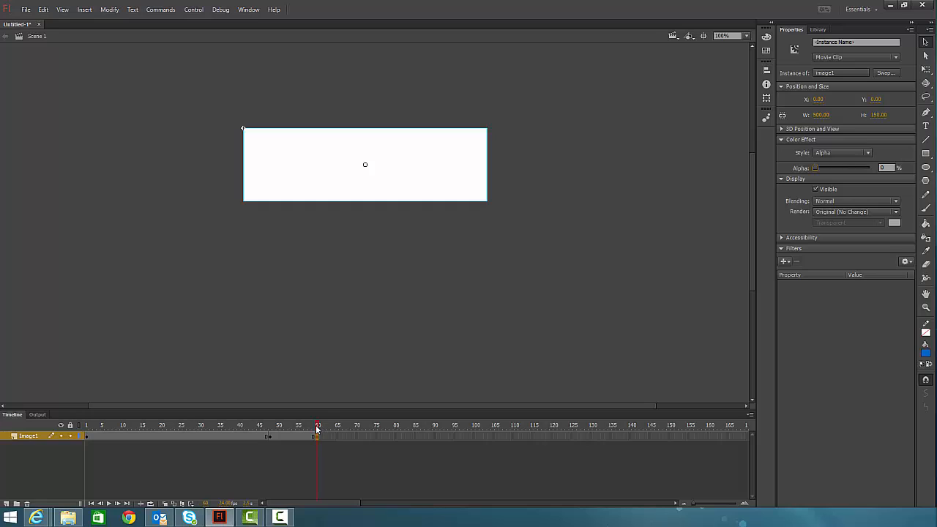
Create a classic tween between frames 48 and 60 of the Image1 layer and preview the fade-out
left_click_drag(318, 427, 270, 426)
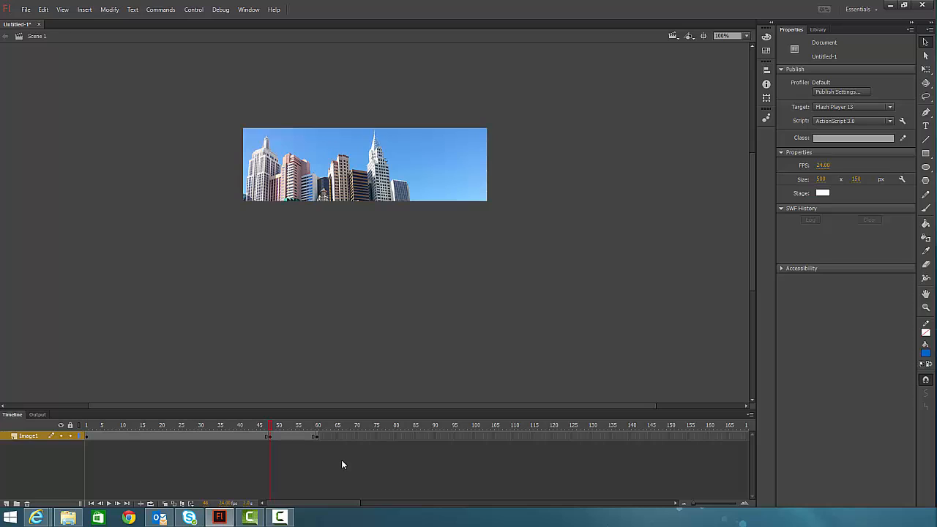
right_click(298, 438)
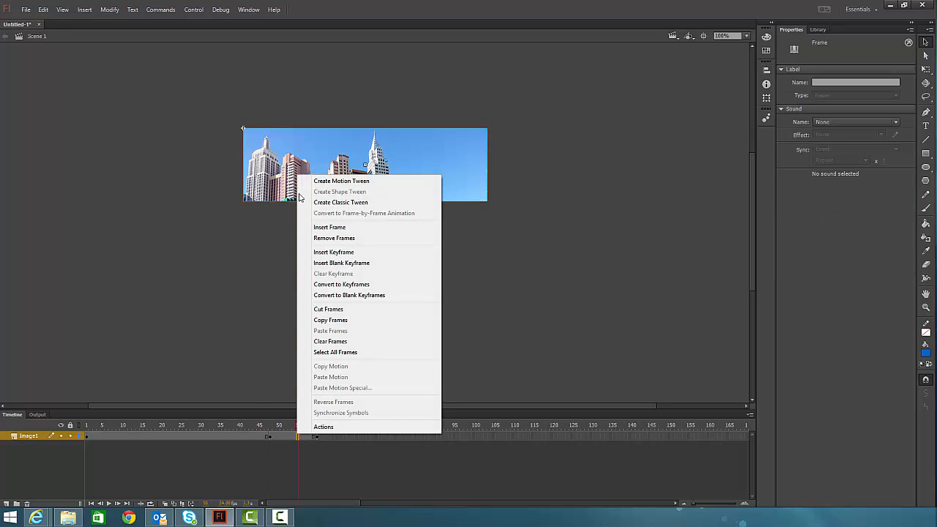
left_click(338, 203)
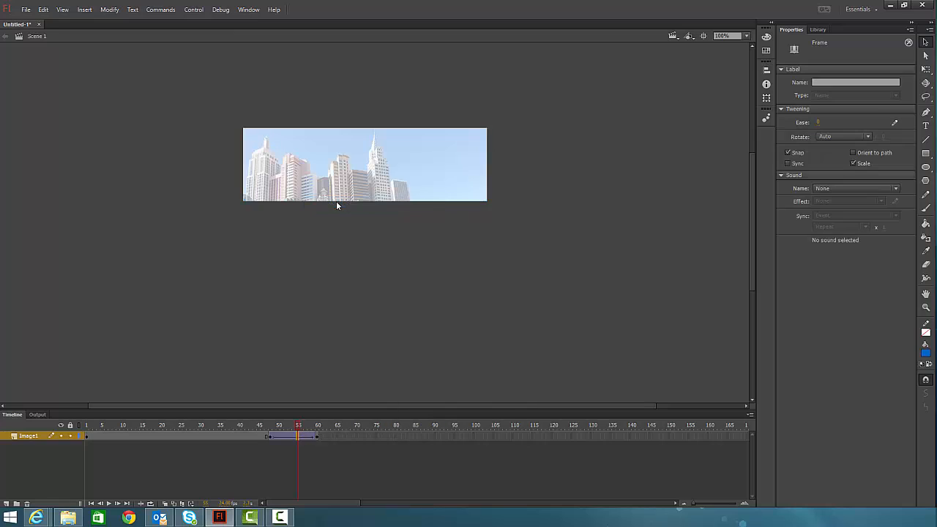
left_click_drag(298, 425, 320, 426)
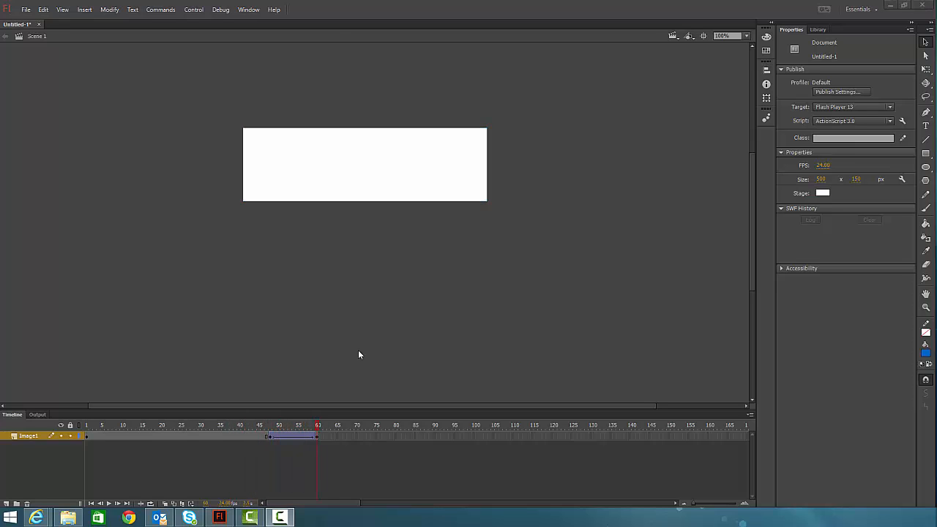
Add a new layer above Image1 and name it Image2
left_click(6, 504)
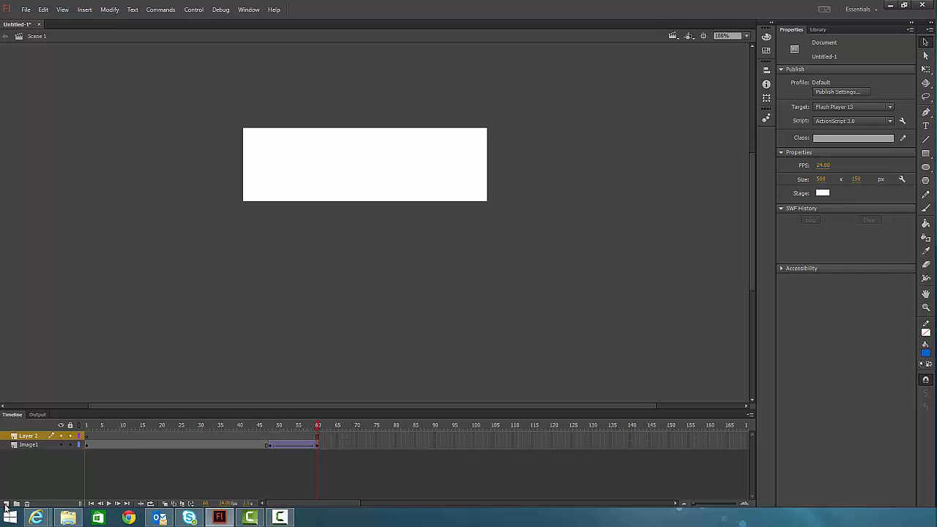
double_click(28, 436)
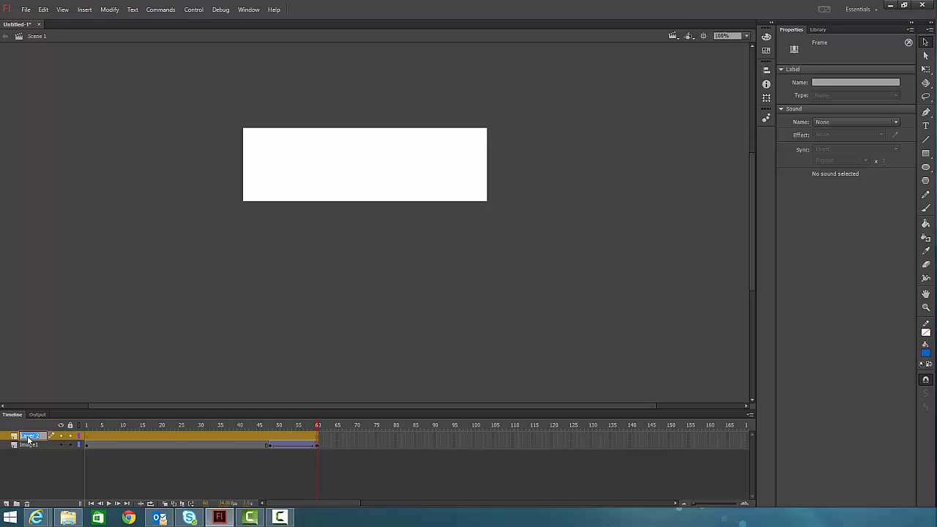
type("Image2")
key("Return")
Insert a keyframe at frame 48 of the Image2 layer
left_click_drag(291, 426, 85, 426)
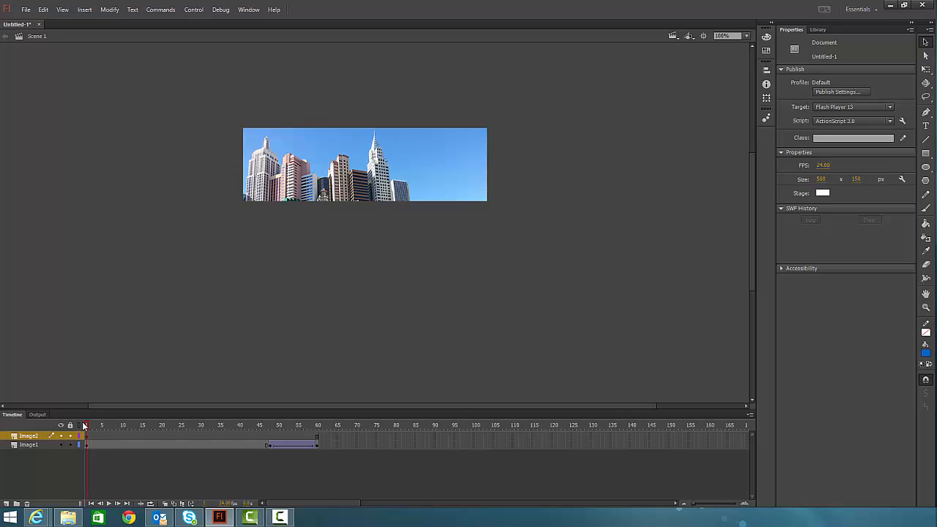
left_click(271, 443)
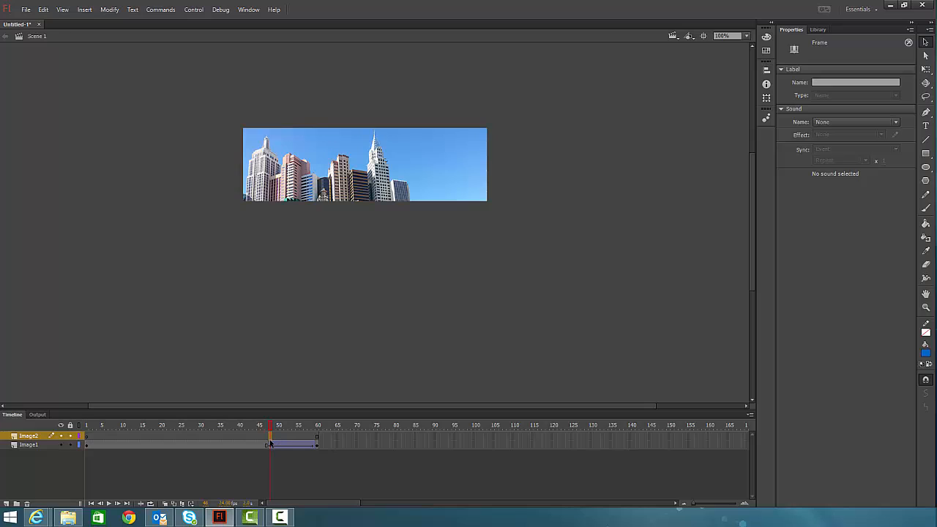
right_click(270, 442)
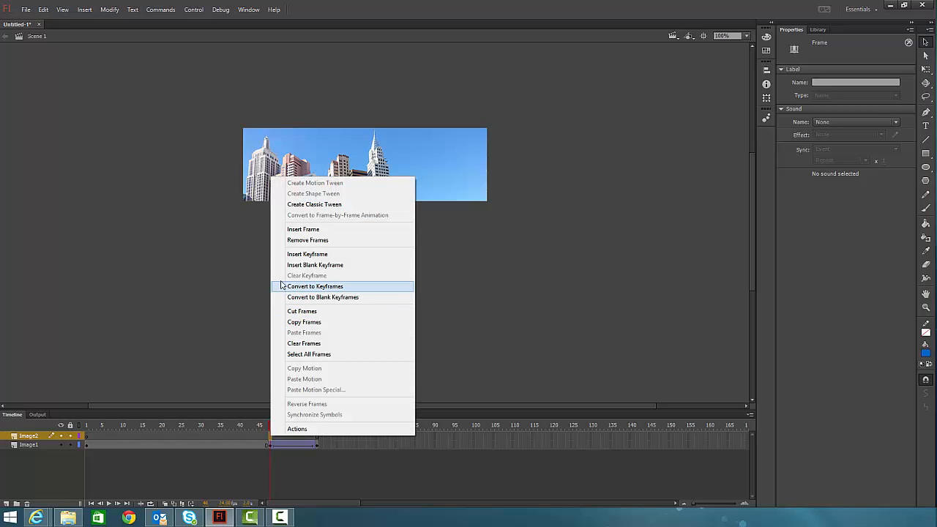
left_click(297, 255)
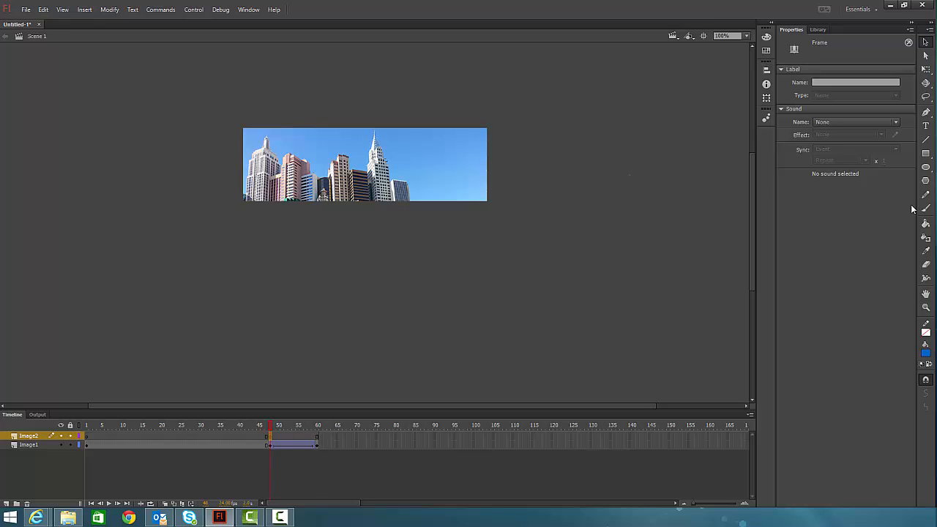
Place image2.jpg from the library just below the skyline image in the Image2 layer's frame 48 keyframe
left_click(818, 29)
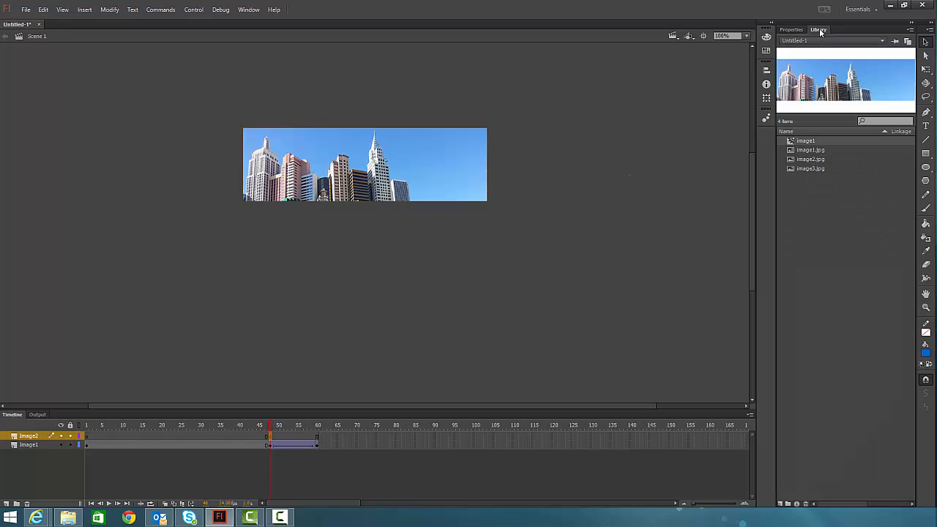
left_click(801, 160)
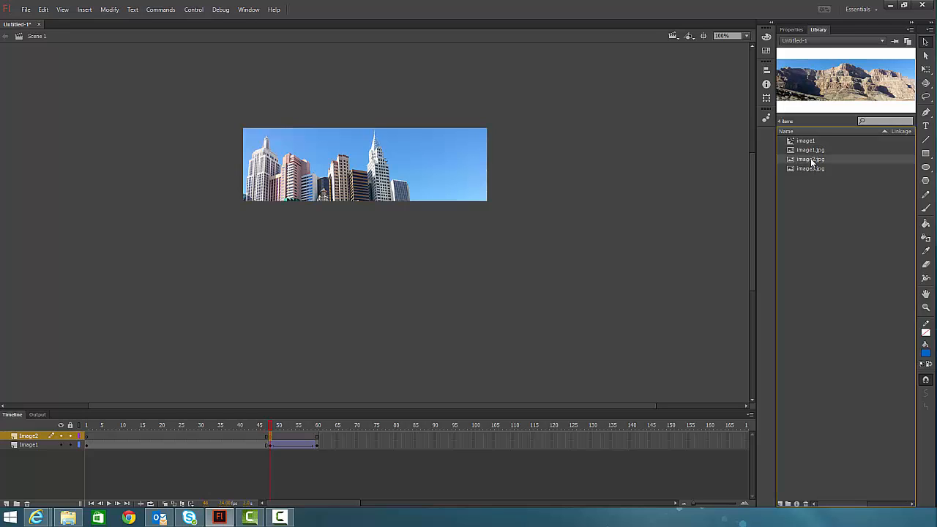
left_click_drag(811, 162, 608, 168)
left_click_drag(463, 223, 435, 244)
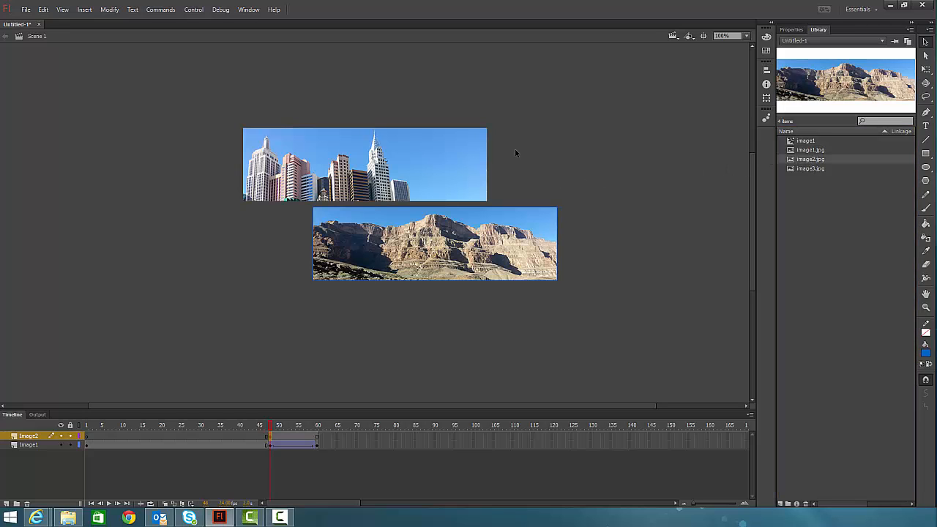
Centre the canyon image horizontally and vertically on the stage
left_click(767, 76)
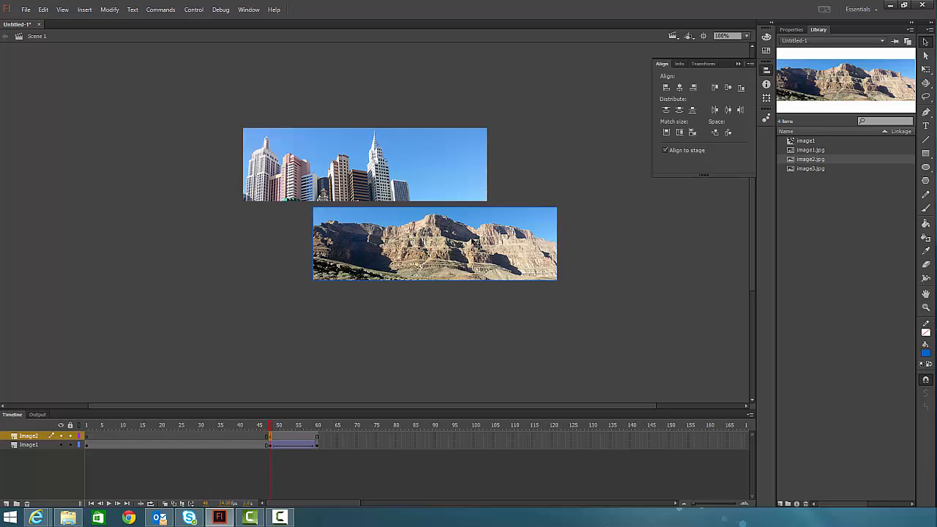
left_click(506, 219)
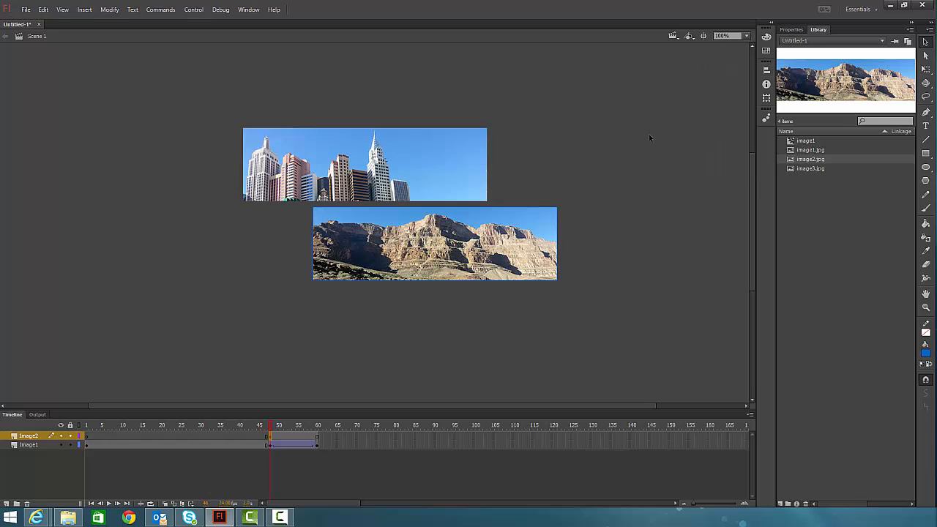
left_click(766, 71)
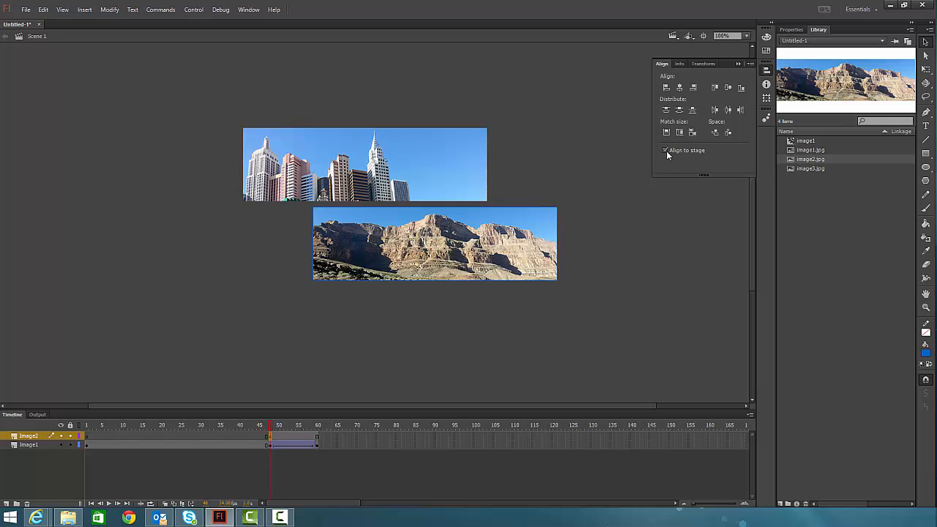
left_click(680, 89)
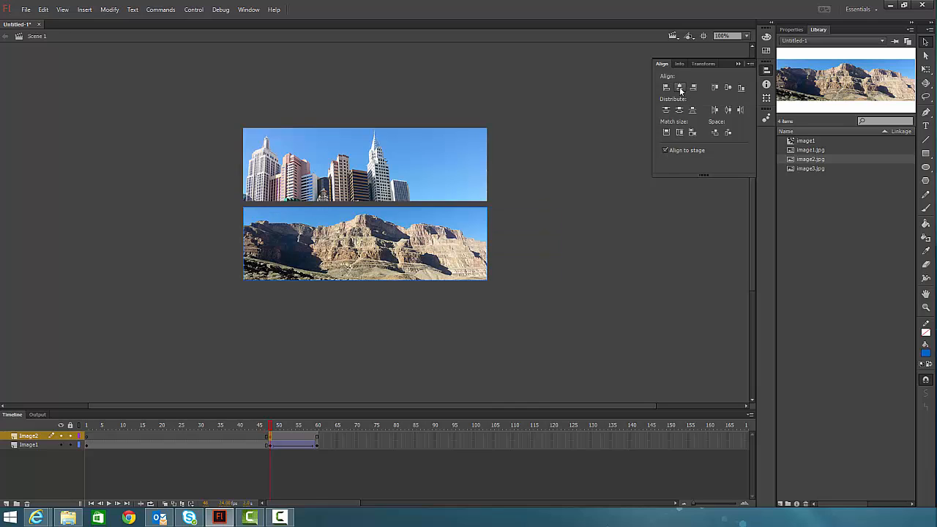
left_click(728, 89)
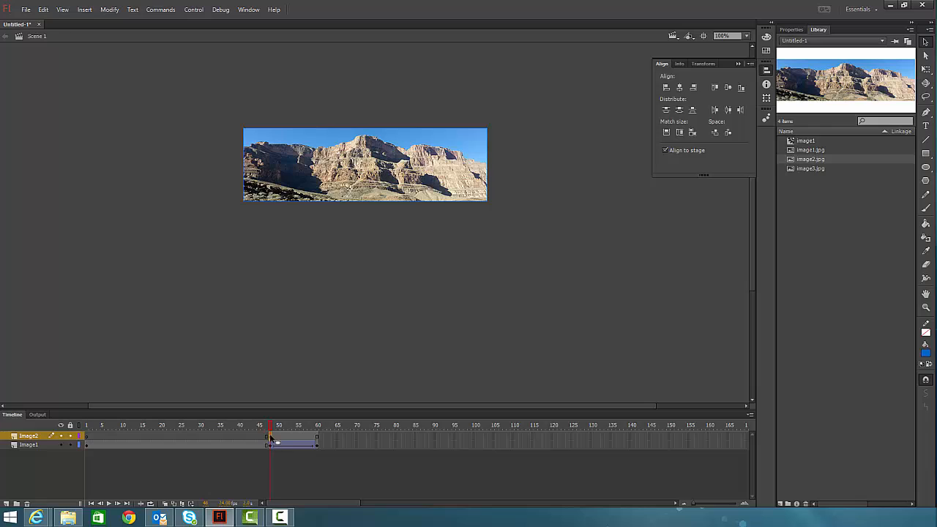
key("ctrl+k")
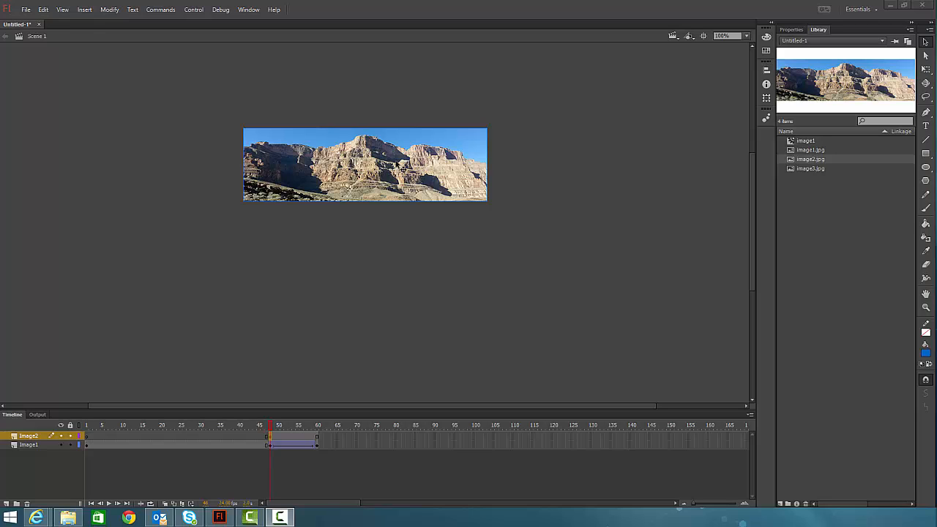
Convert the canyon image to a Movie Clip symbol named "image 2"
right_click(396, 165)
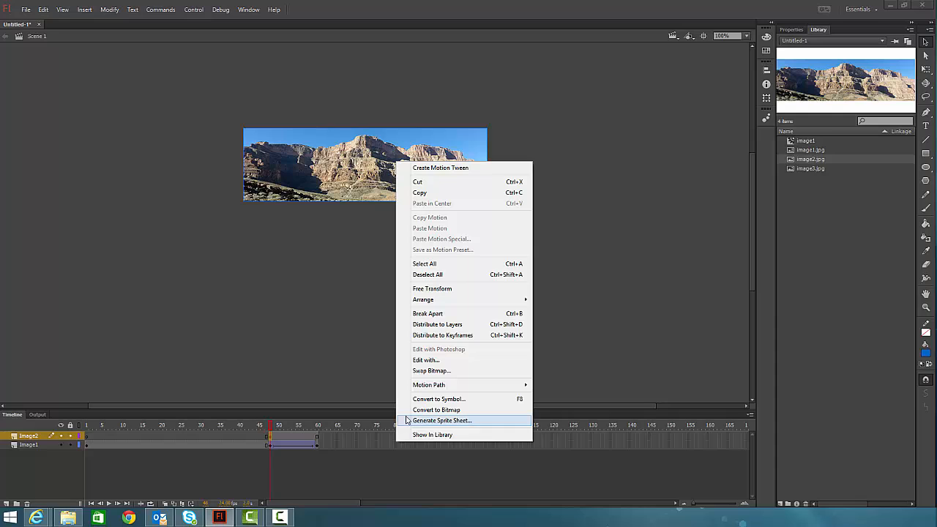
left_click(448, 401)
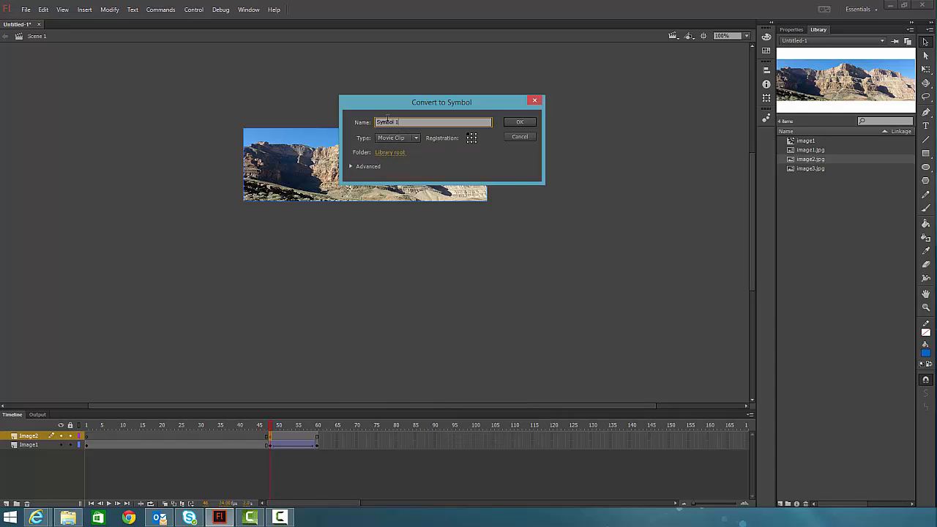
type("I")
left_click(520, 123)
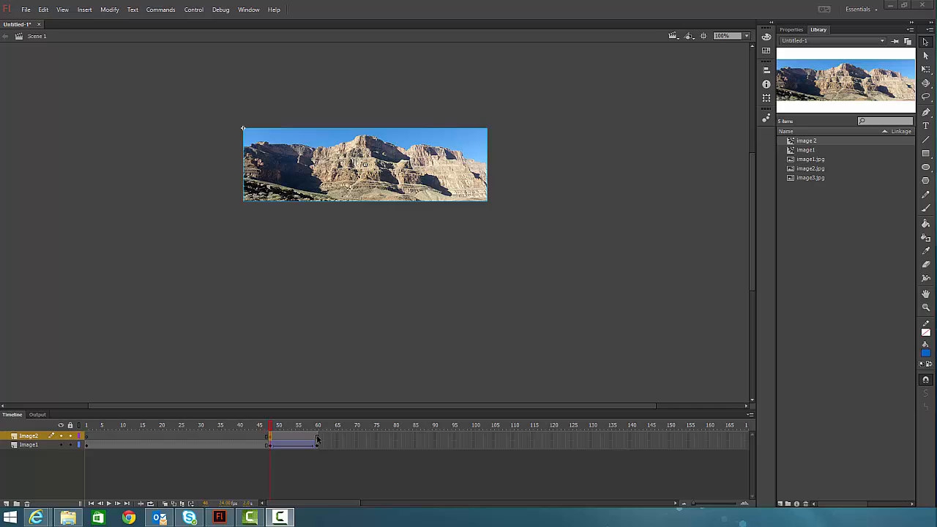
Insert a keyframe at frame 60 of the Image2 layer
left_click(317, 439)
right_click(317, 440)
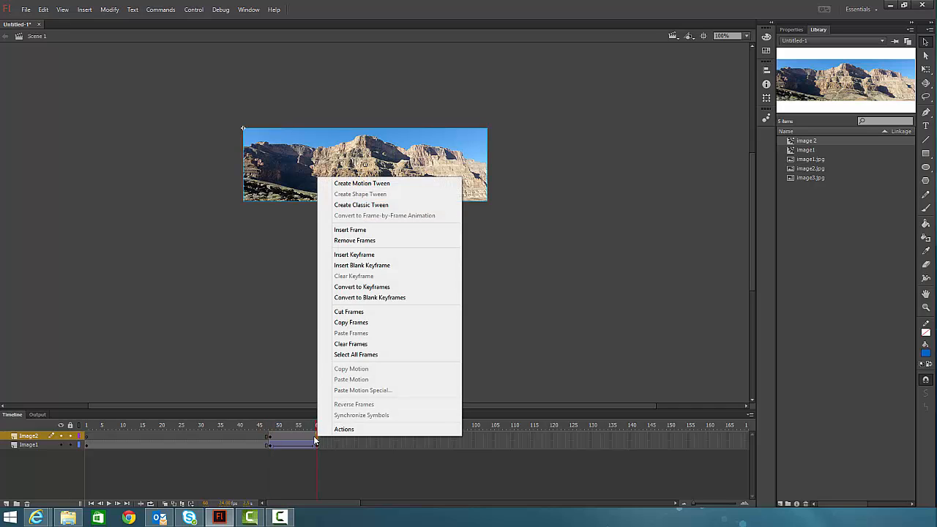
left_click(370, 256)
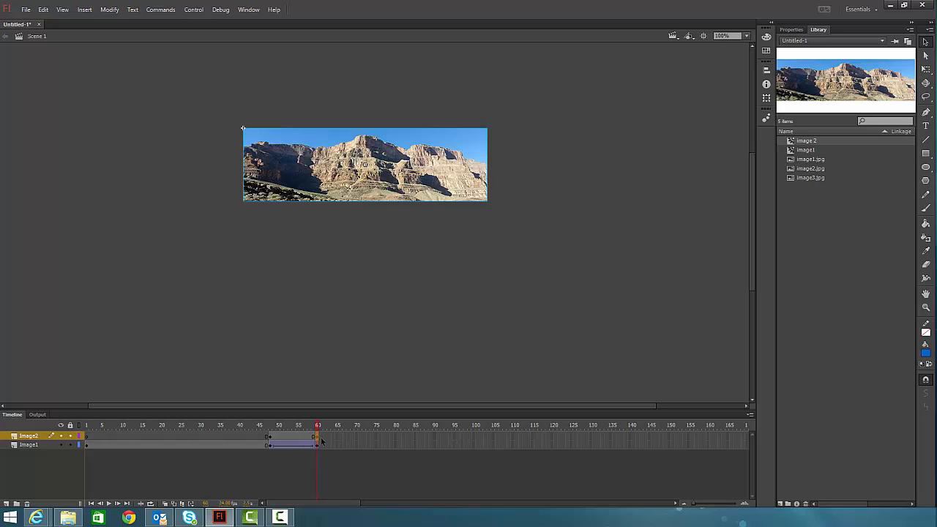
Insert keyframes at frames 108 and 120 of the Image2 layer
left_click(509, 437)
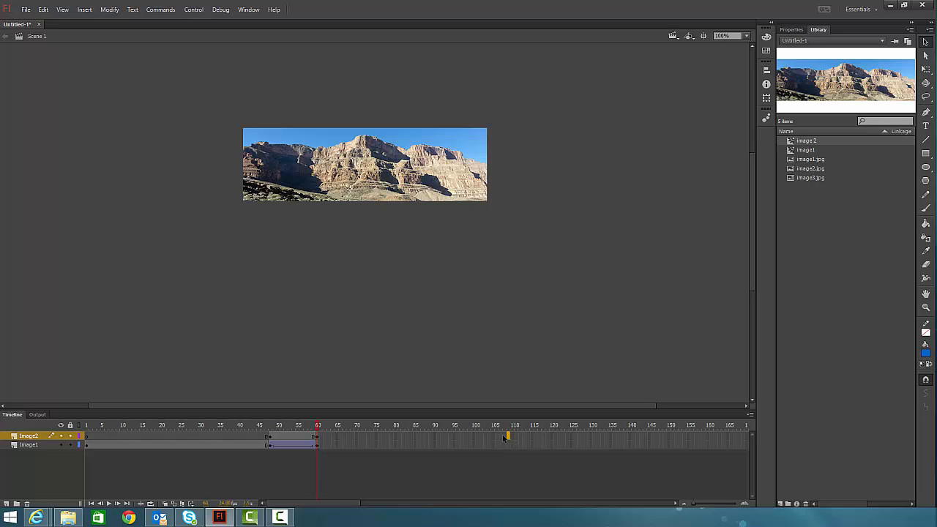
left_click_drag(506, 438, 503, 438)
right_click(504, 437)
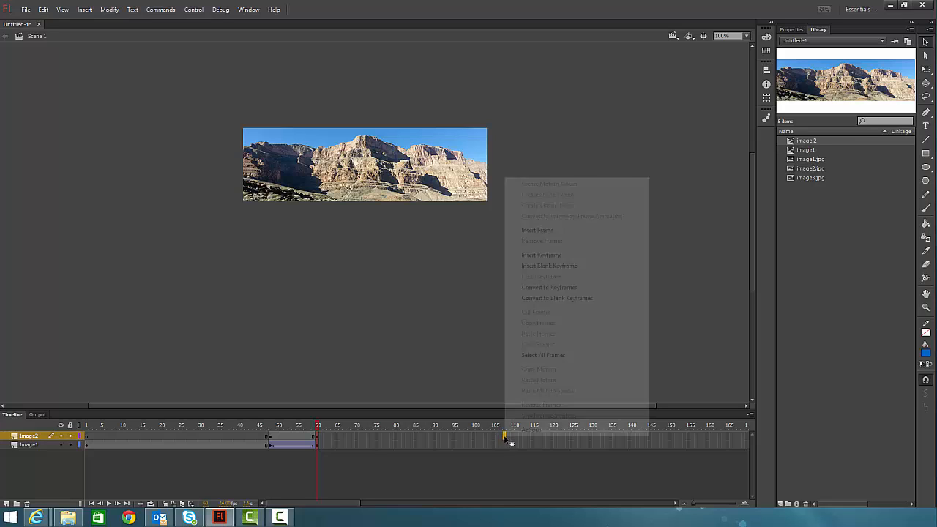
left_click(527, 256)
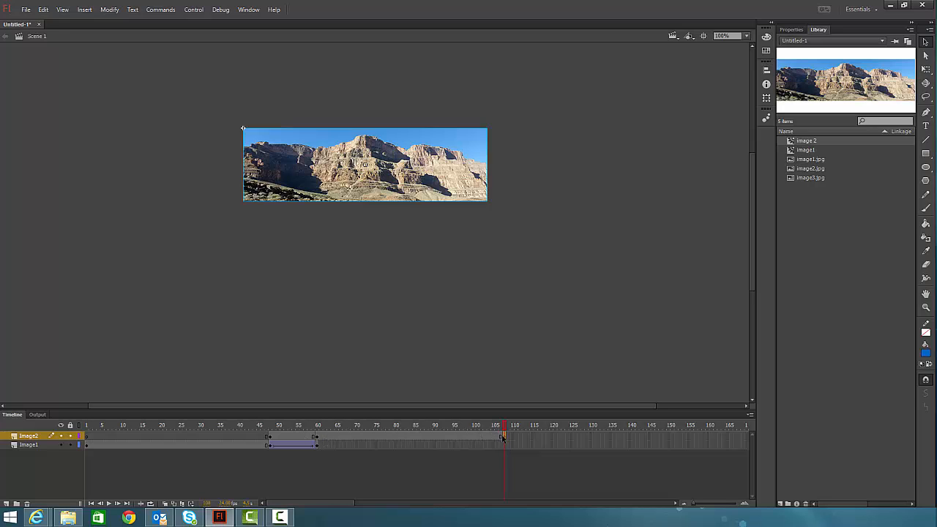
left_click(551, 438)
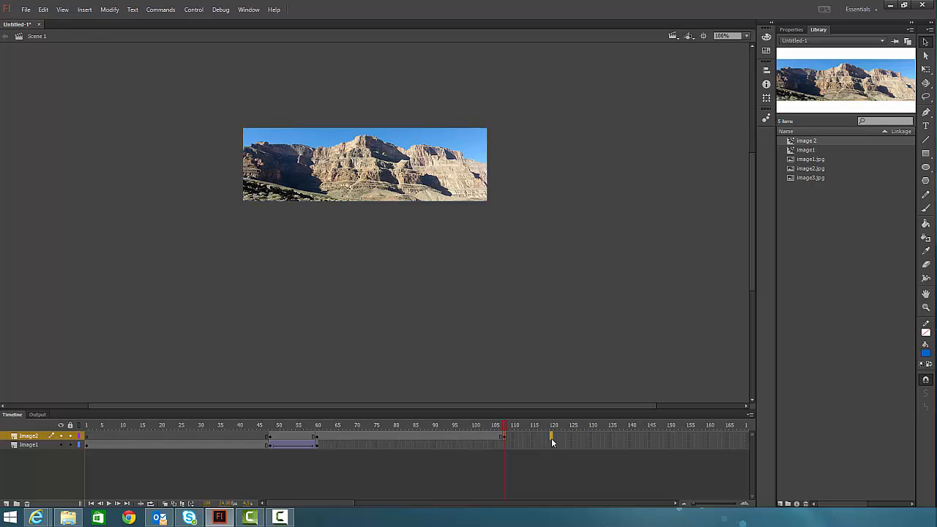
right_click(550, 438)
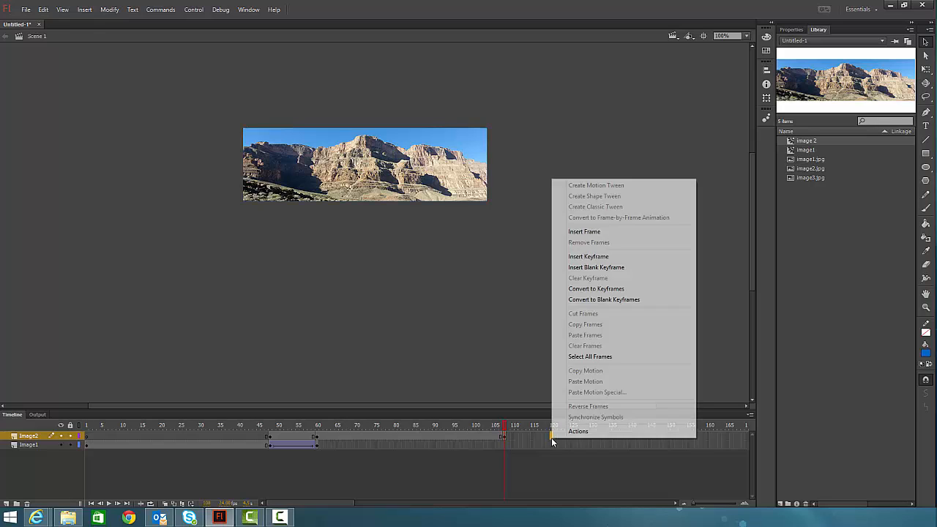
left_click(578, 257)
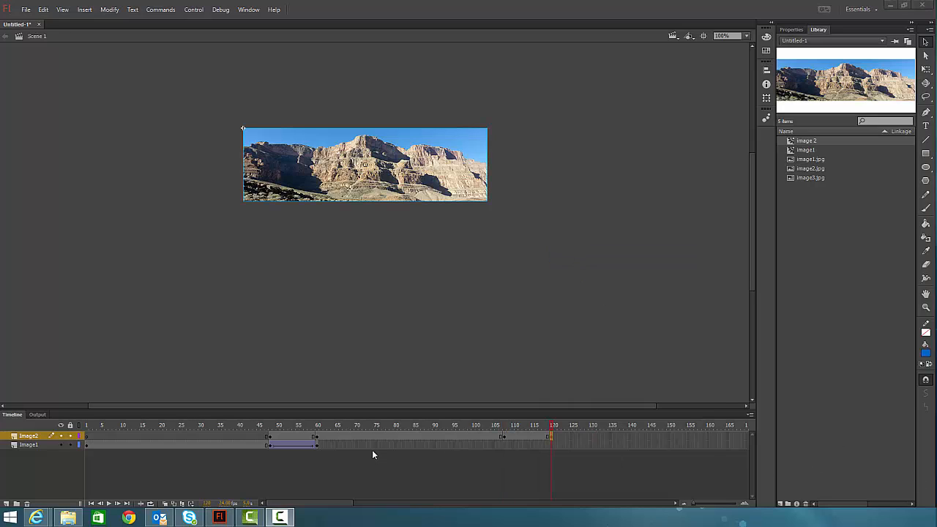
Apply an Alpha color effect of 0% to the canyon image at frame 48 of the Image2 layer
left_click(269, 438)
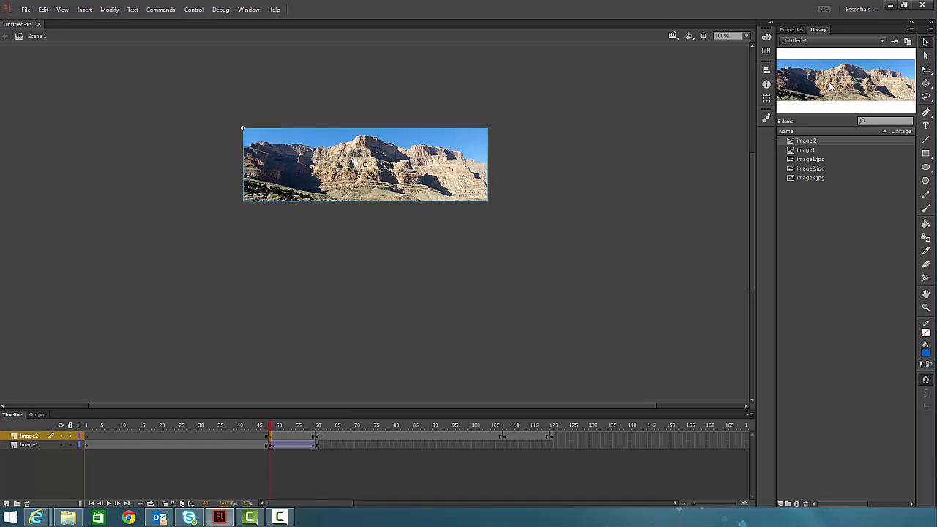
left_click(791, 29)
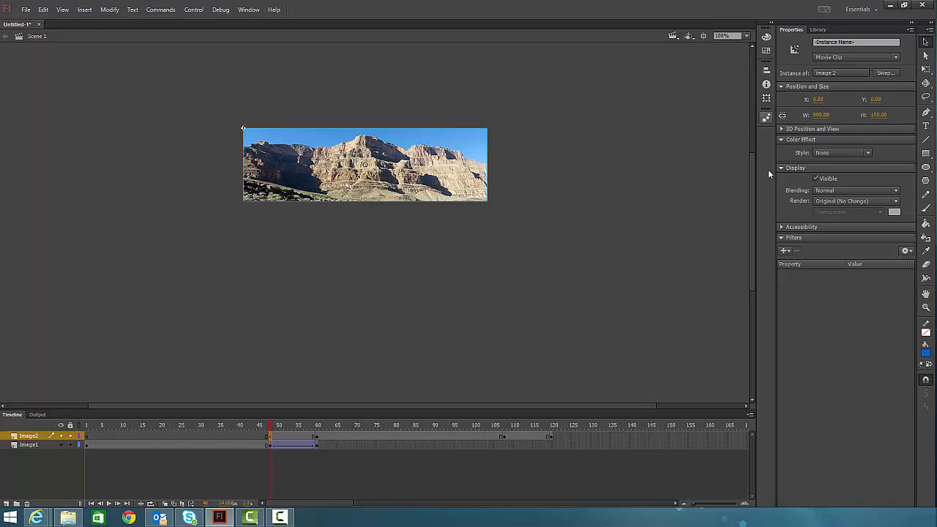
left_click(839, 154)
left_click(827, 205)
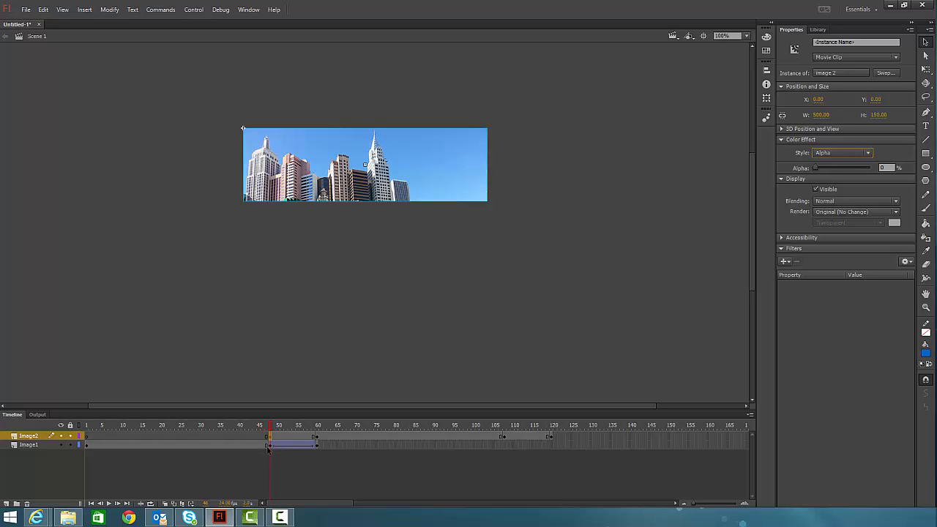
Apply an Alpha color effect of 100% to the canyon image at frame 60 of the Image2 layer
left_click(316, 438)
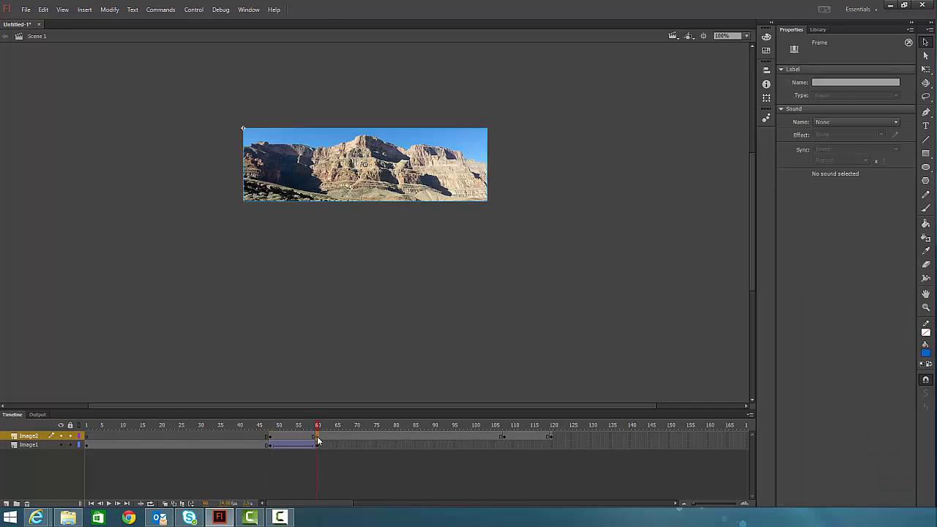
left_click(416, 167)
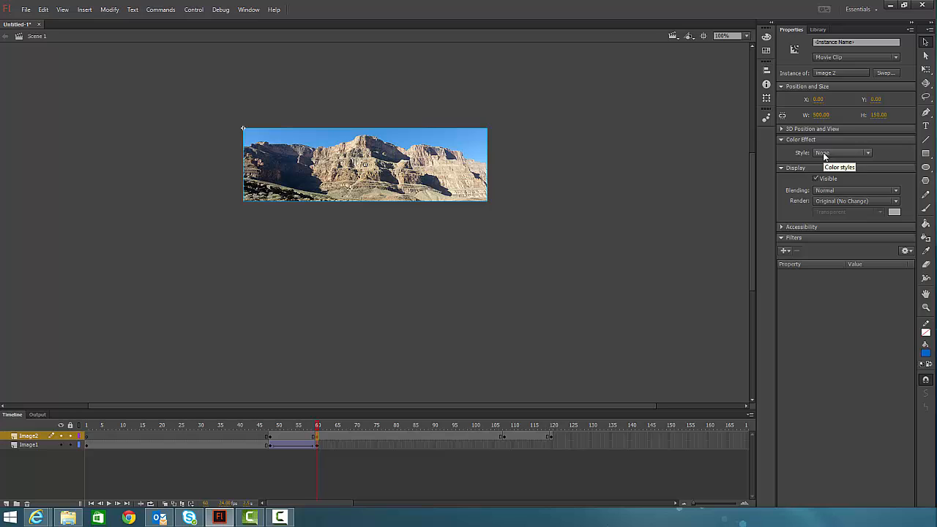
left_click(824, 155)
left_click(817, 205)
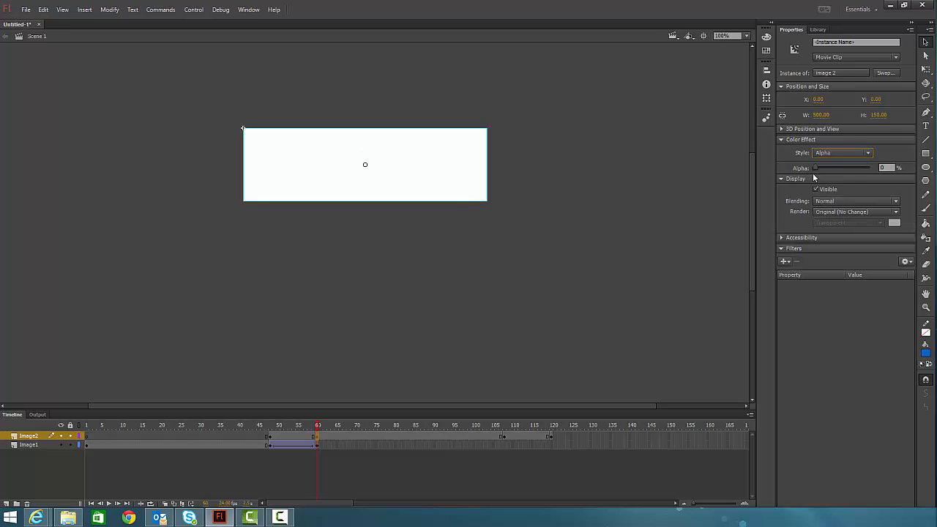
left_click_drag(815, 167, 873, 167)
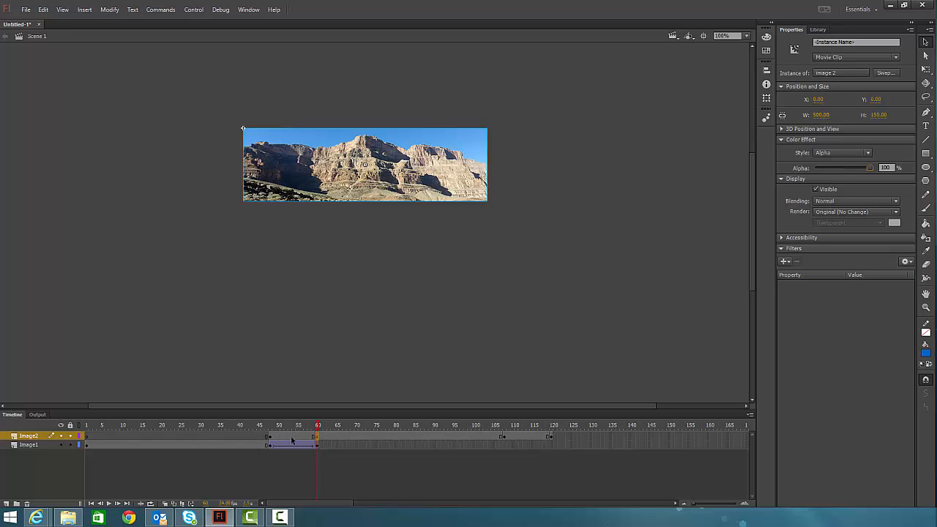
Create a classic tween between frames 48 and 60 of the Image2 layer and preview the cross-fade by scrubbing the timeline
right_click(291, 440)
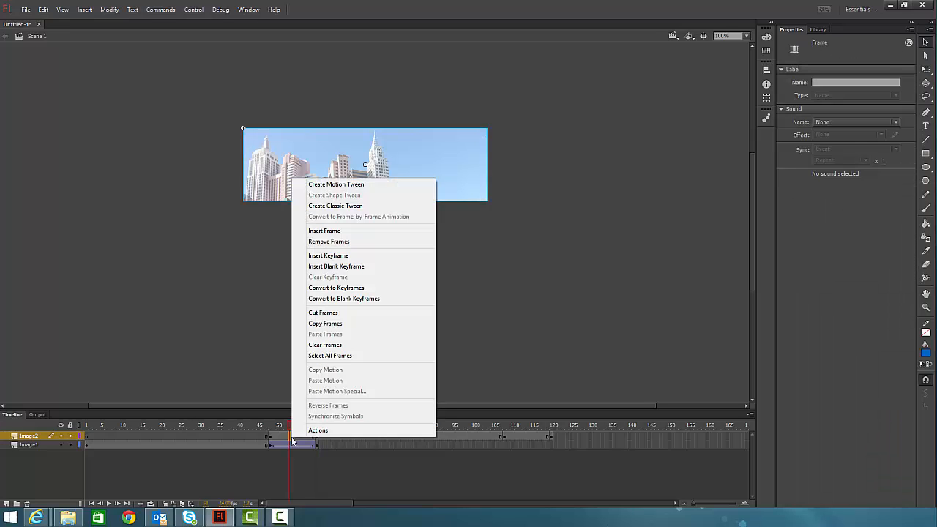
left_click(331, 206)
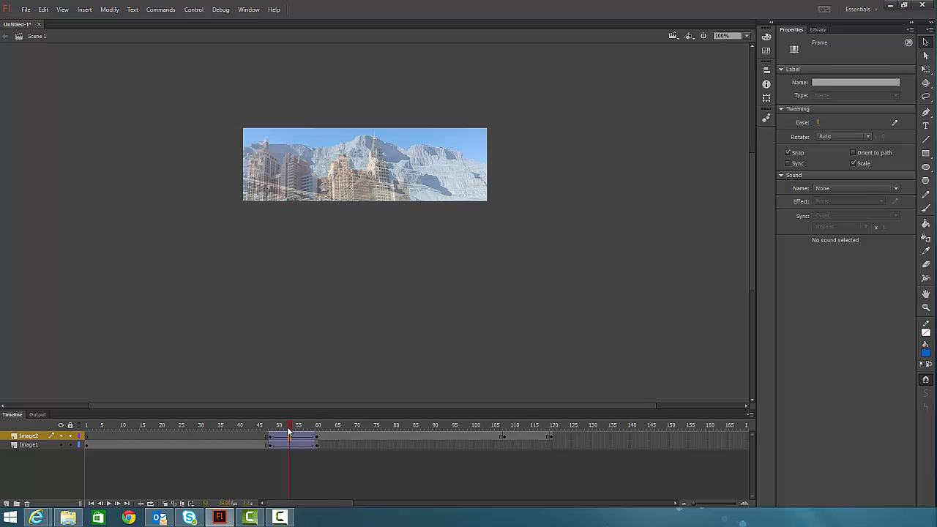
left_click_drag(291, 428, 175, 417)
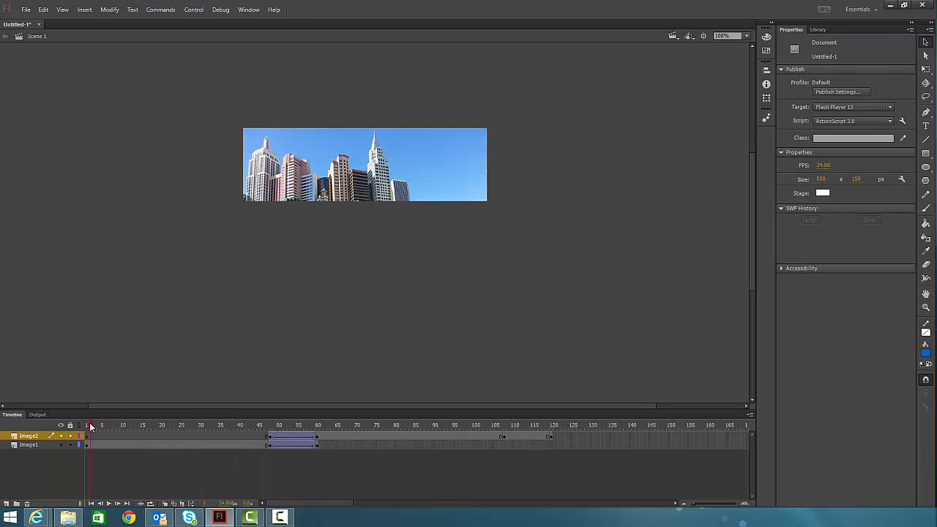
left_click_drag(90, 427, 316, 433)
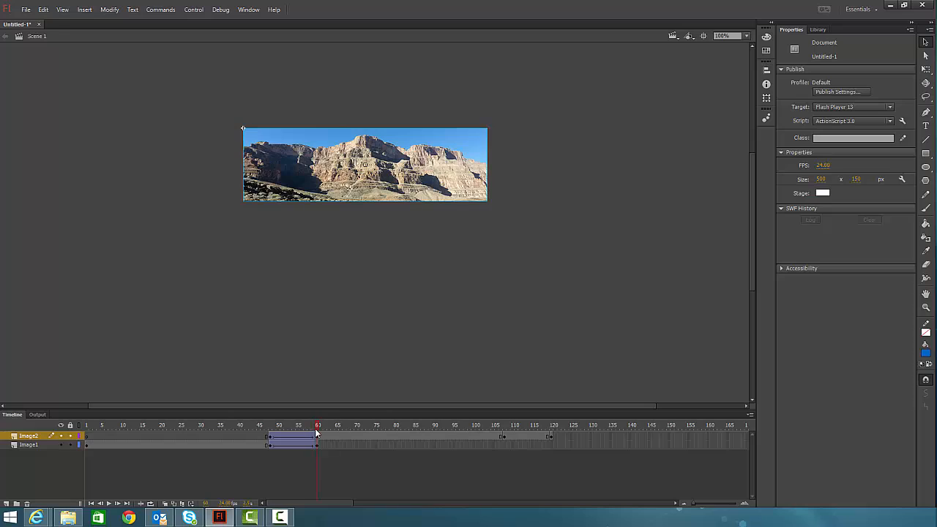
left_click(325, 456)
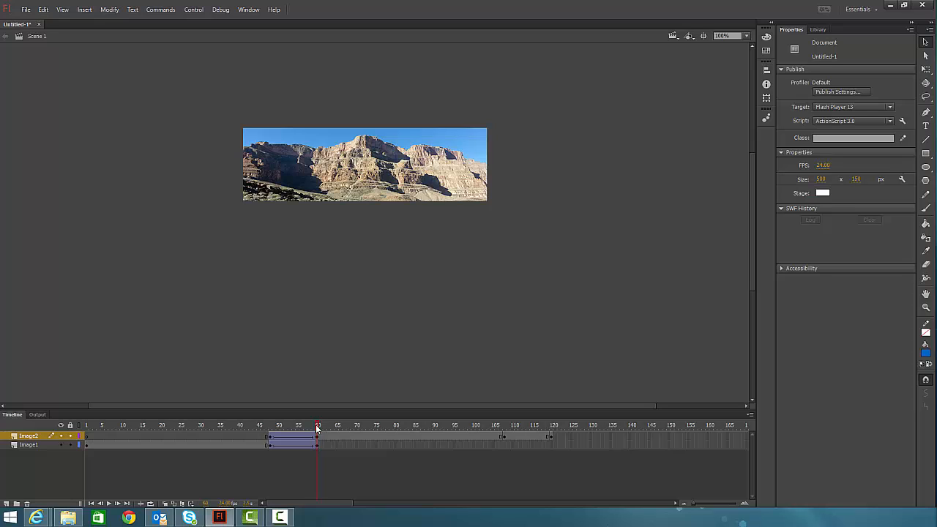
left_click_drag(317, 429, 460, 443)
Apply an Alpha color effect of 100% to the canyon image at frame 108 of the Image2 layer
left_click(504, 437)
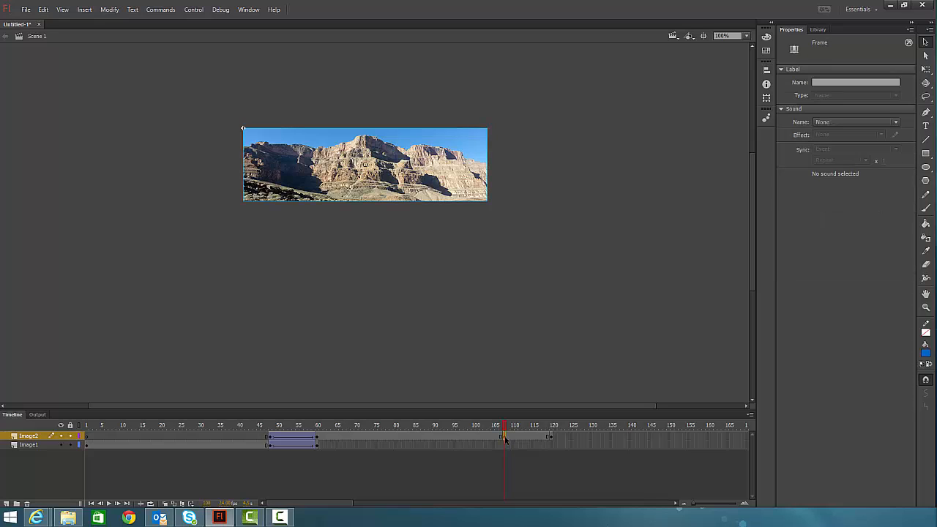
mouse_move(504, 437)
left_mouse_down()
mouse_move(537, 434)
mouse_move(510, 437)
left_mouse_up()
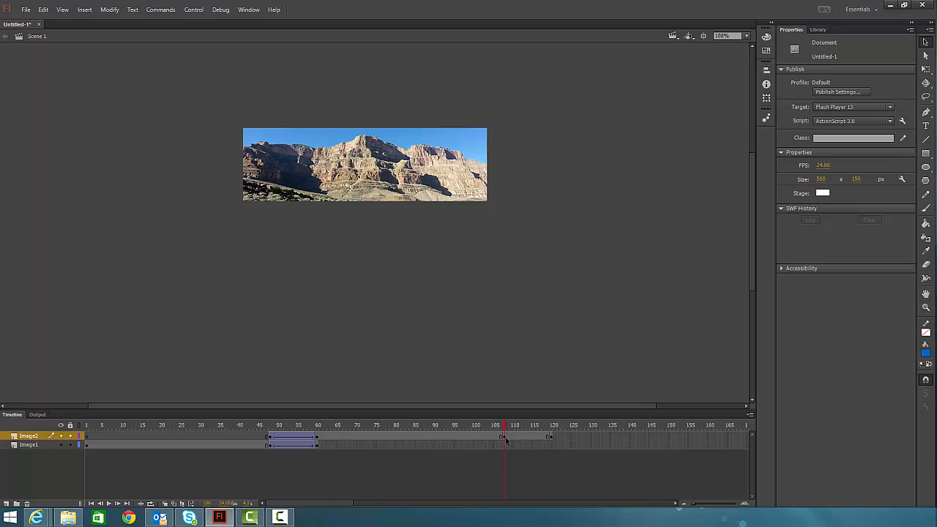
left_click(504, 438)
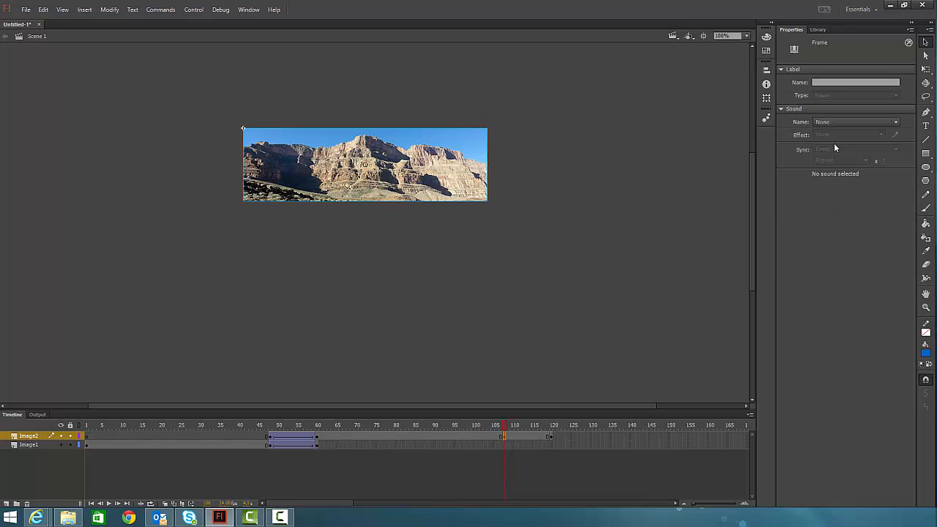
left_click(365, 180)
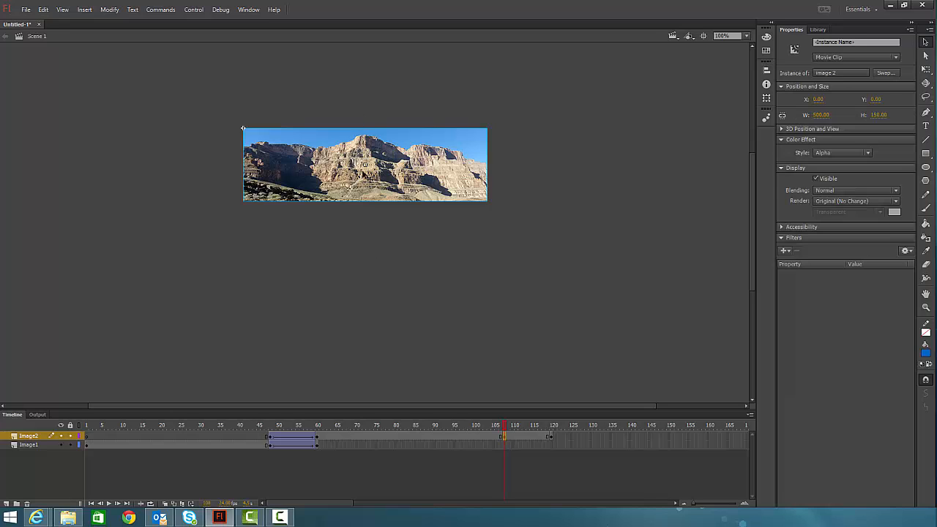
left_click(833, 154)
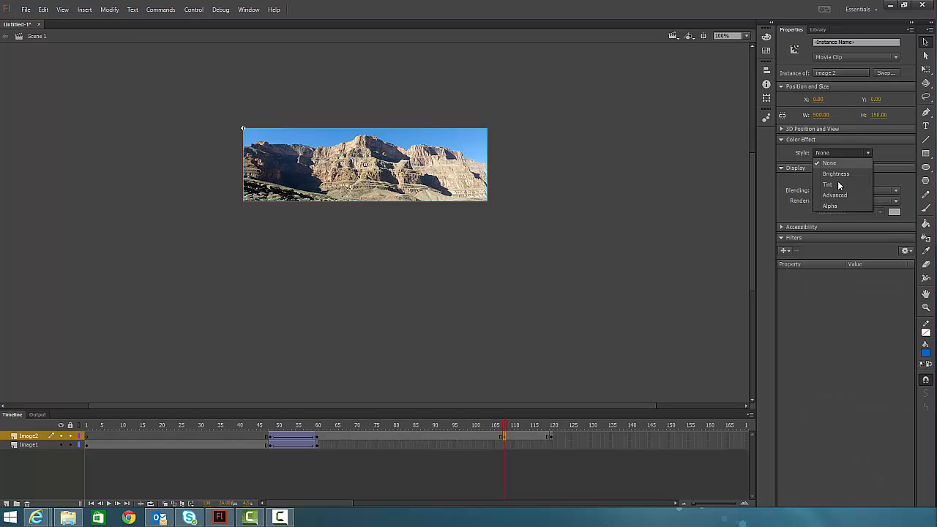
left_click(831, 204)
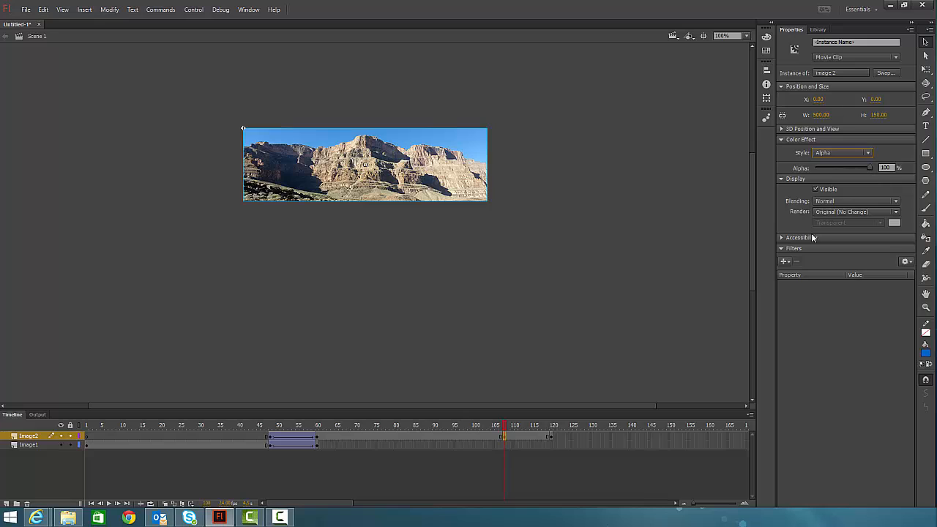
Apply an Alpha color effect of 0% to the canyon image at frame 120 of the Image2 layer
left_click(552, 438)
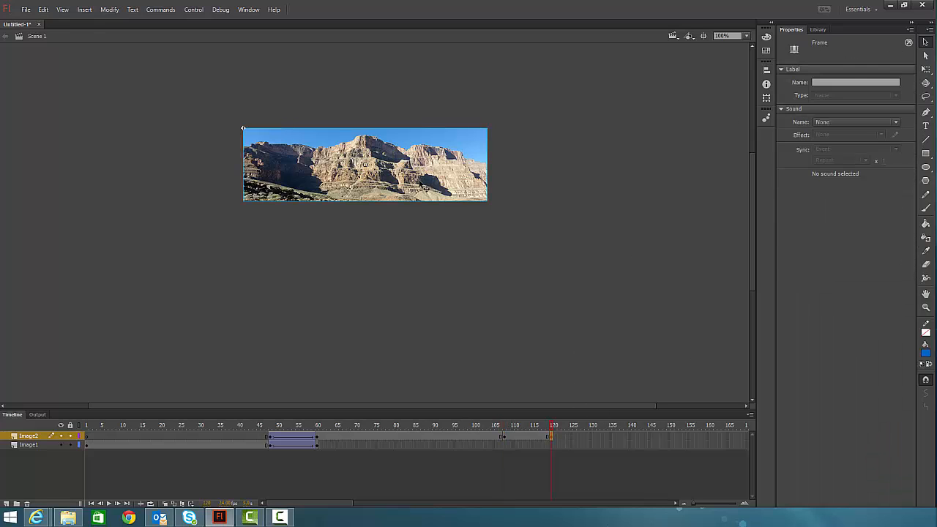
left_click(424, 186)
left_click(837, 152)
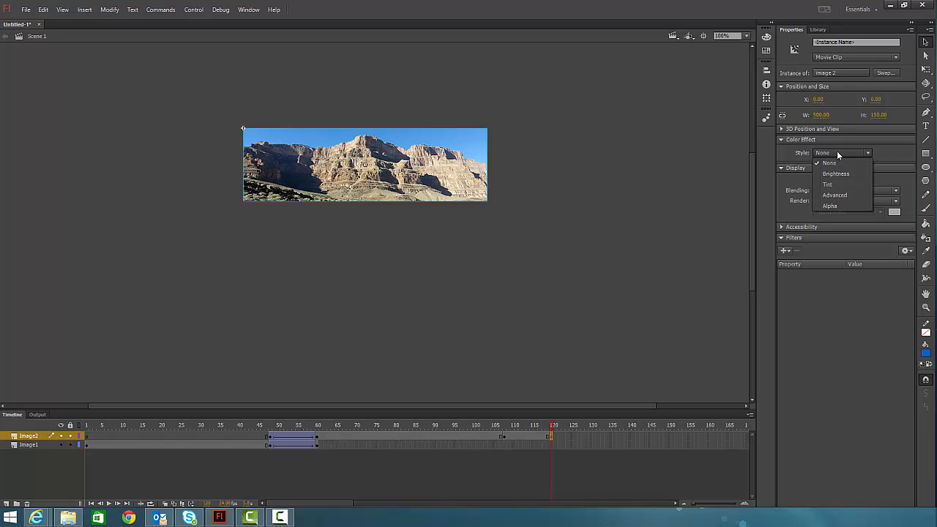
left_click(832, 205)
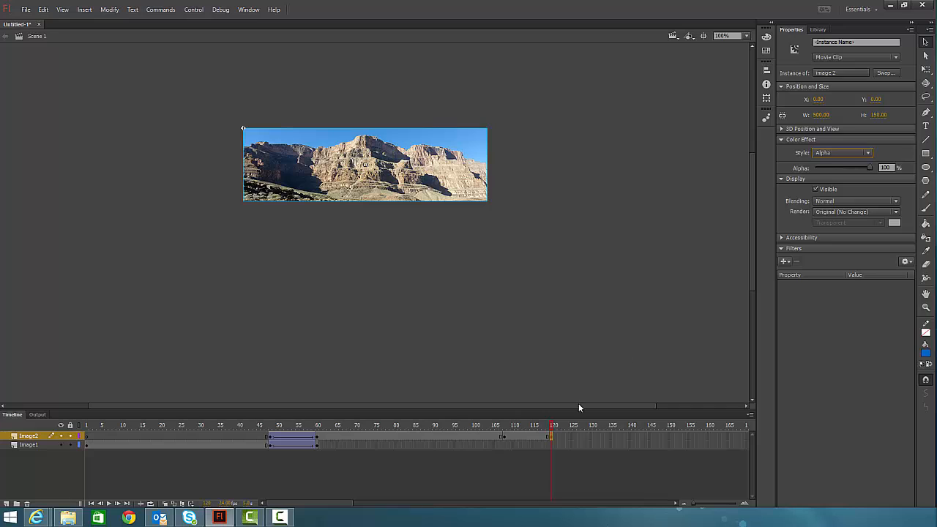
left_click_drag(870, 167, 815, 169)
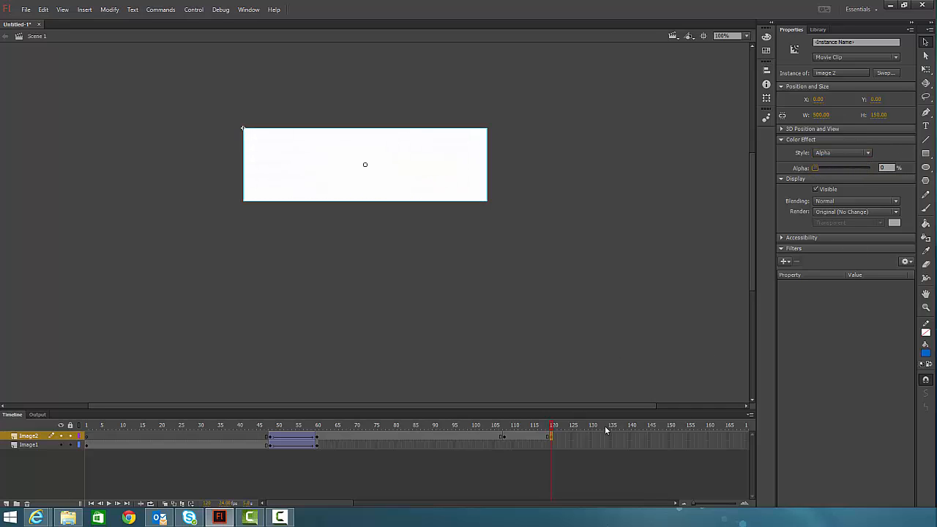
Create a classic tween between frames 108 and 120 of the Image2 layer and preview the fade-out by scrubbing the timeline
right_click(527, 438)
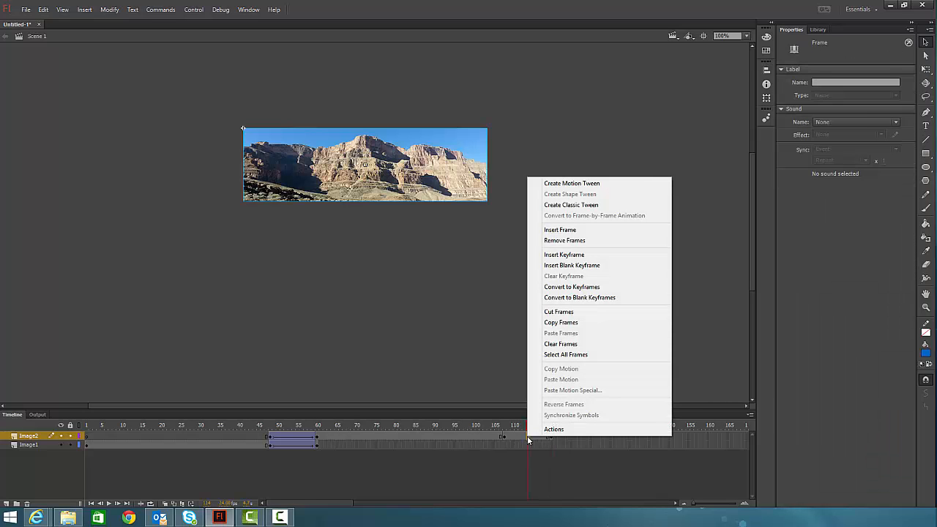
left_click(565, 205)
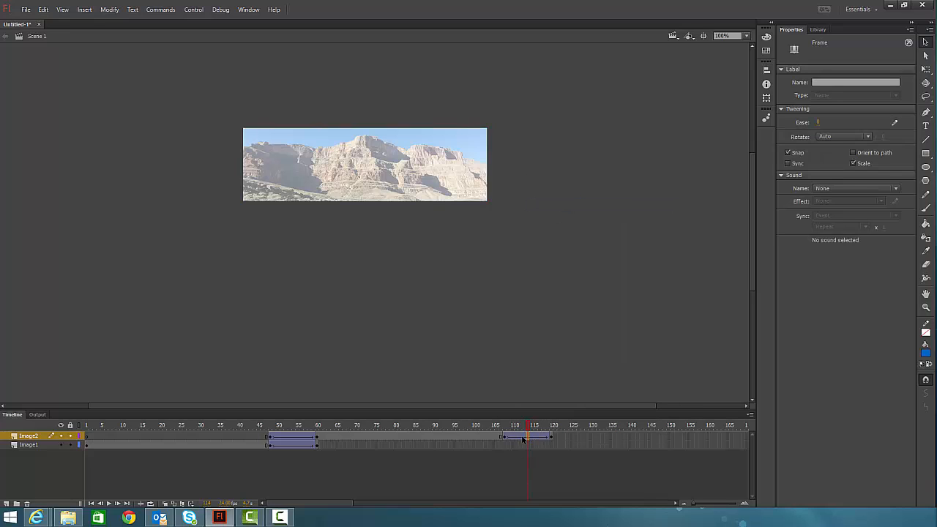
left_click_drag(529, 427, 255, 413)
left_click_drag(84, 417, 324, 446)
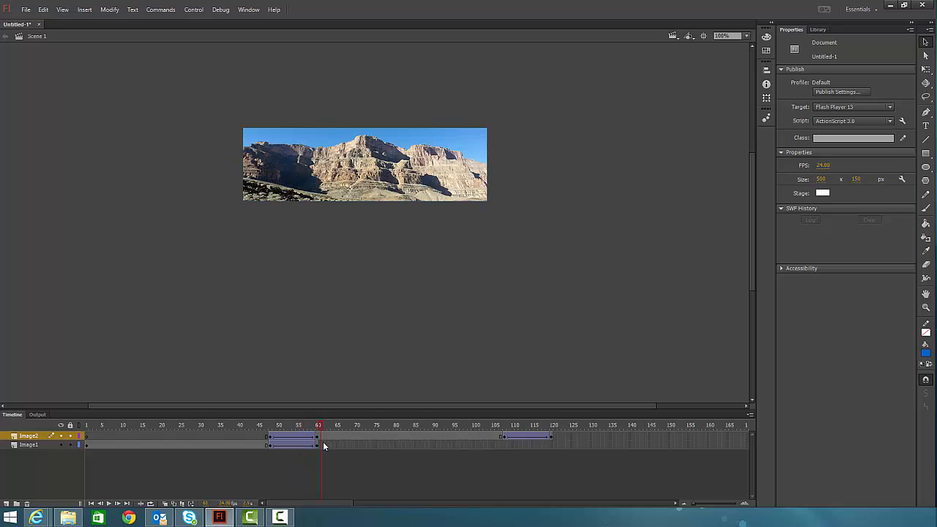
left_click_drag(469, 467, 551, 463)
key("F10")
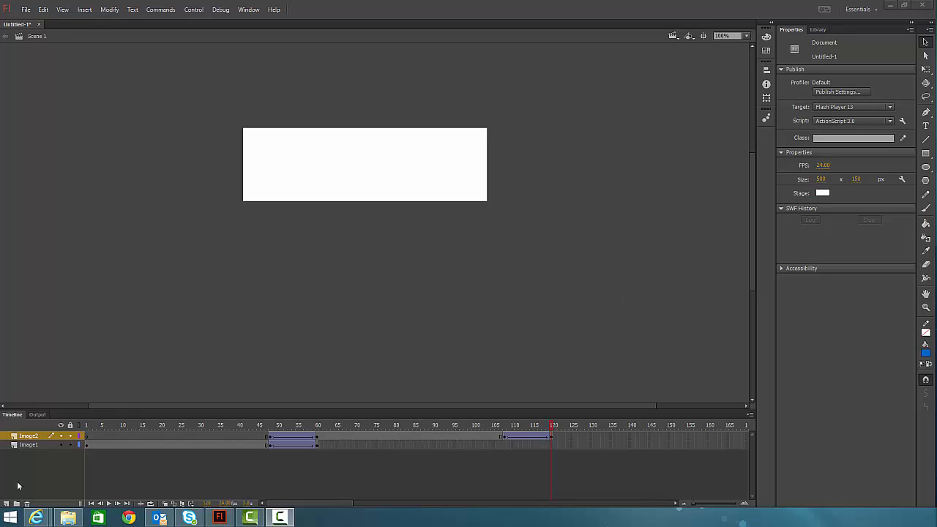
Lock the Image1 and Image2 layers and add a new layer named Image3 above them
left_click(34, 445)
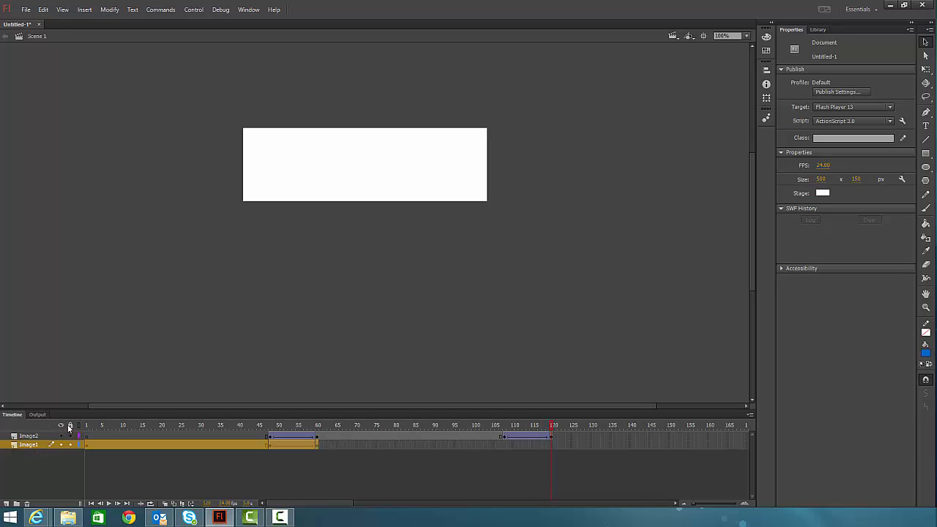
left_click(70, 426)
left_click(25, 437)
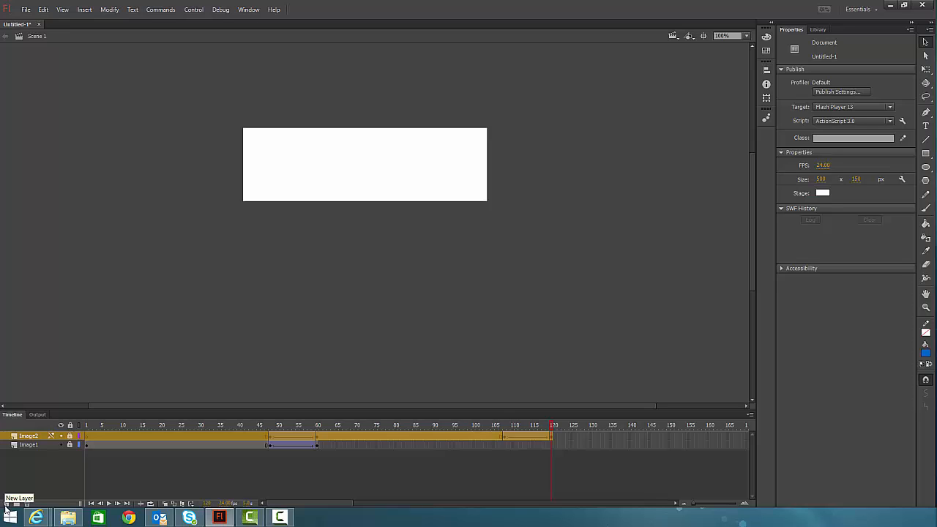
left_click(6, 505)
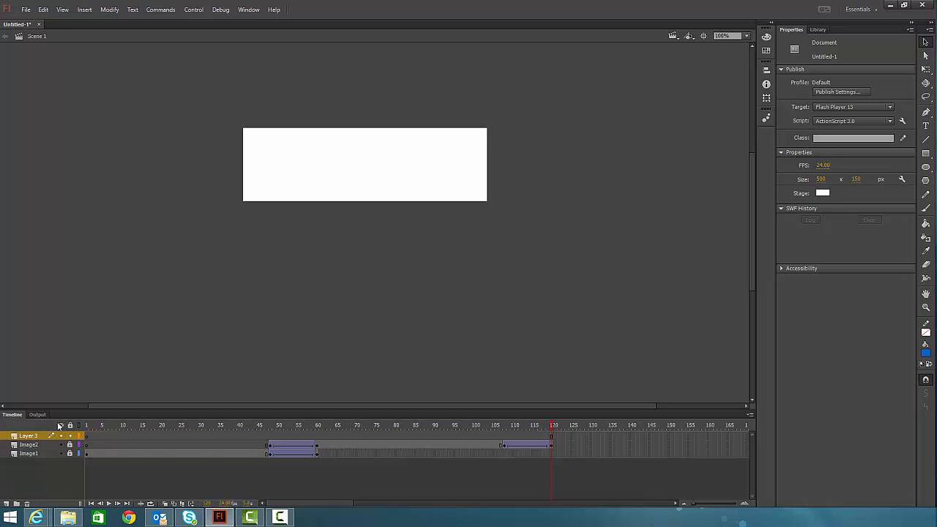
double_click(29, 436)
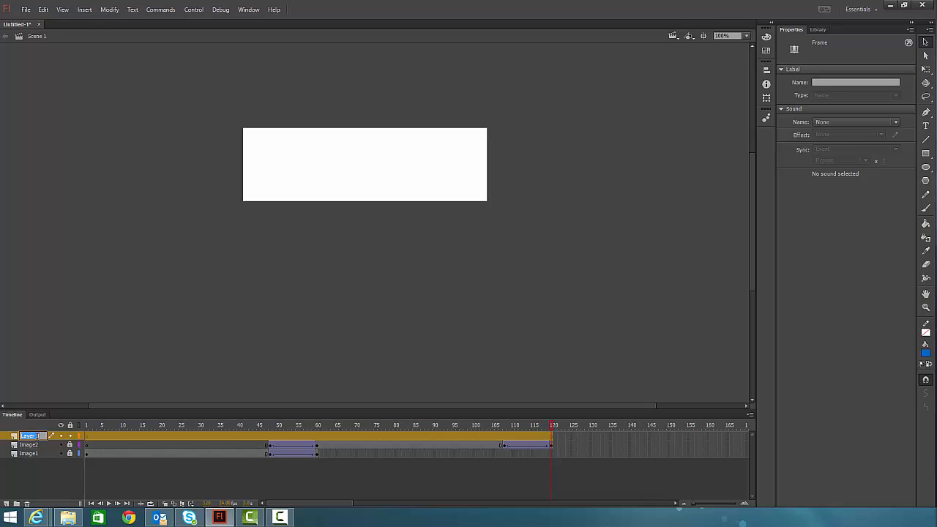
type("Image3")
key("Return")
Insert a keyframe at frame 108 of the Image3 layer, where the Image2 fade-out begins
left_click_drag(553, 429, 489, 427)
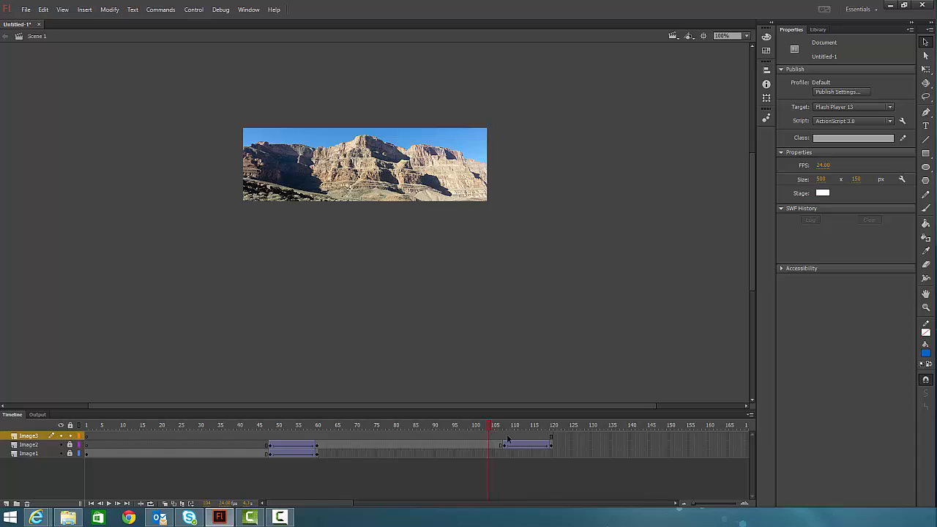
left_click(505, 440)
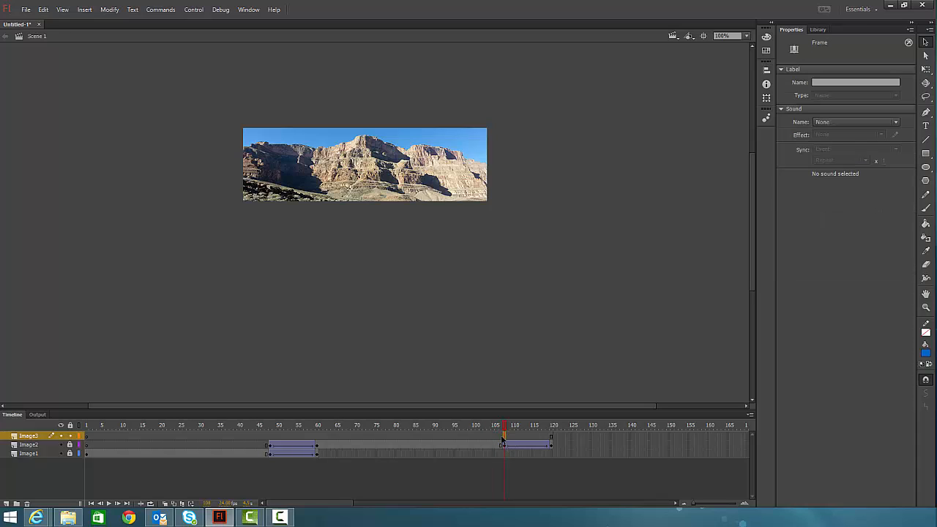
right_click(504, 439)
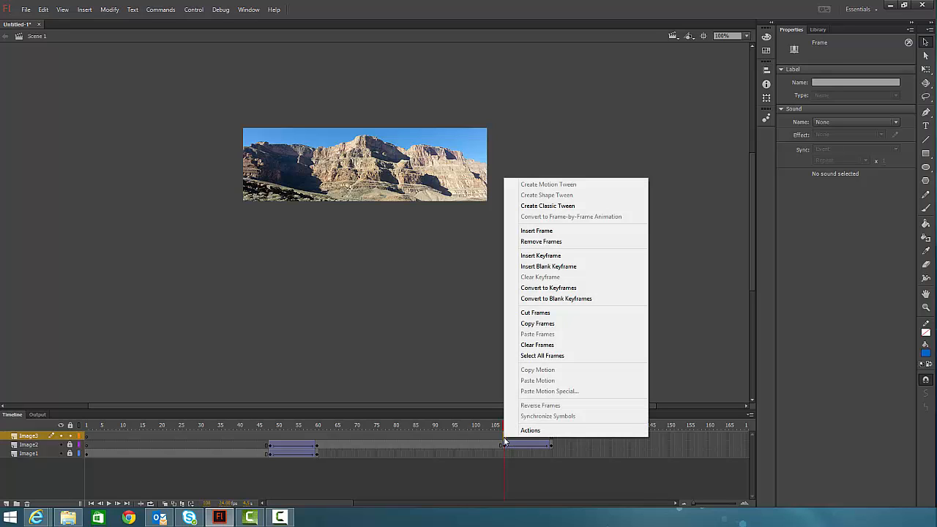
left_click(524, 256)
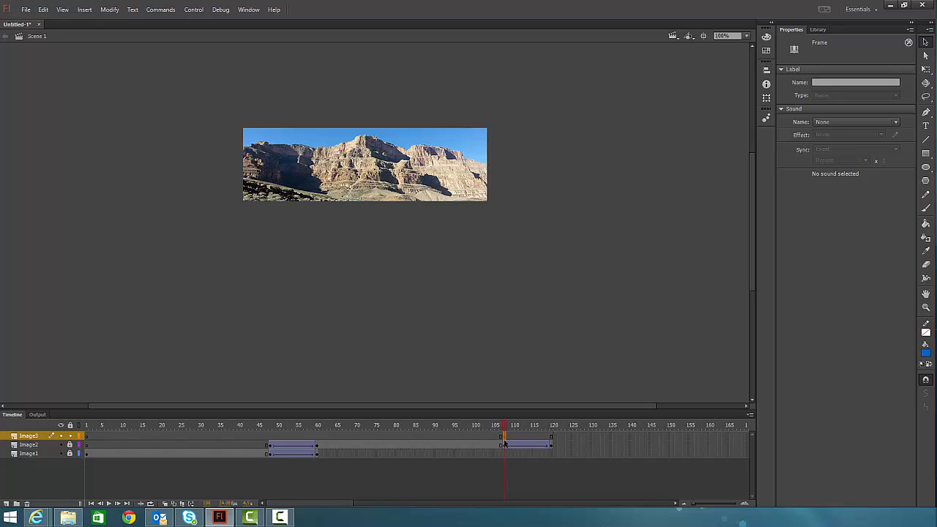
Place image3.jpg from the library at frame 108 of the Image3 layer and center it horizontally and vertically on the stage
left_click(817, 30)
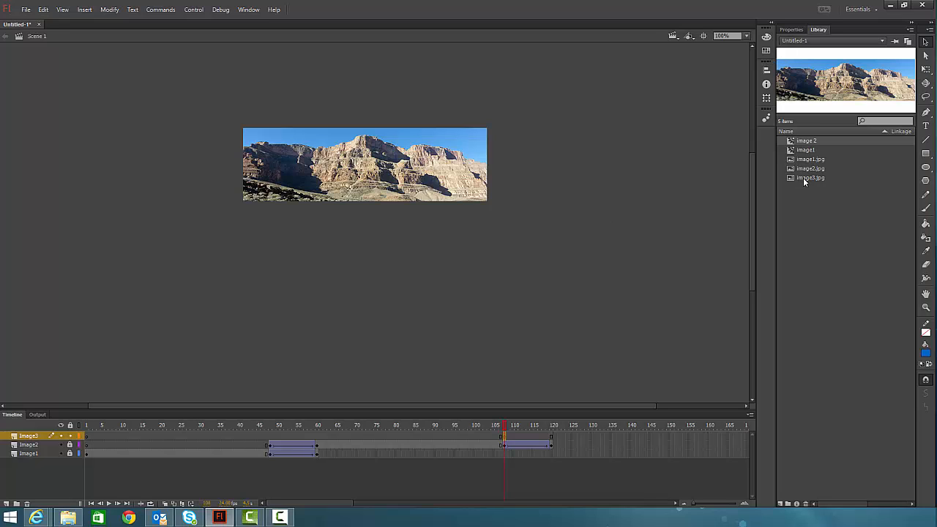
left_click_drag(808, 179, 667, 186)
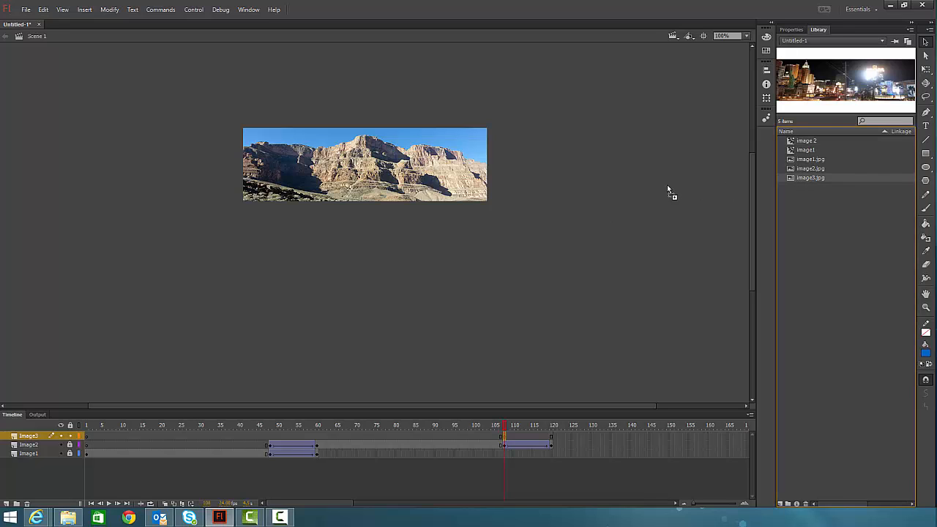
left_click_drag(469, 252, 469, 251)
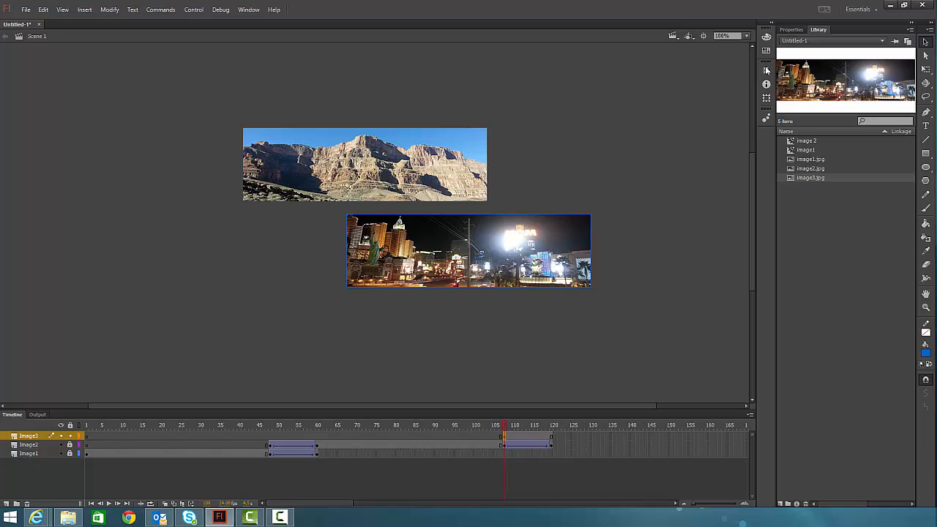
left_click(766, 71)
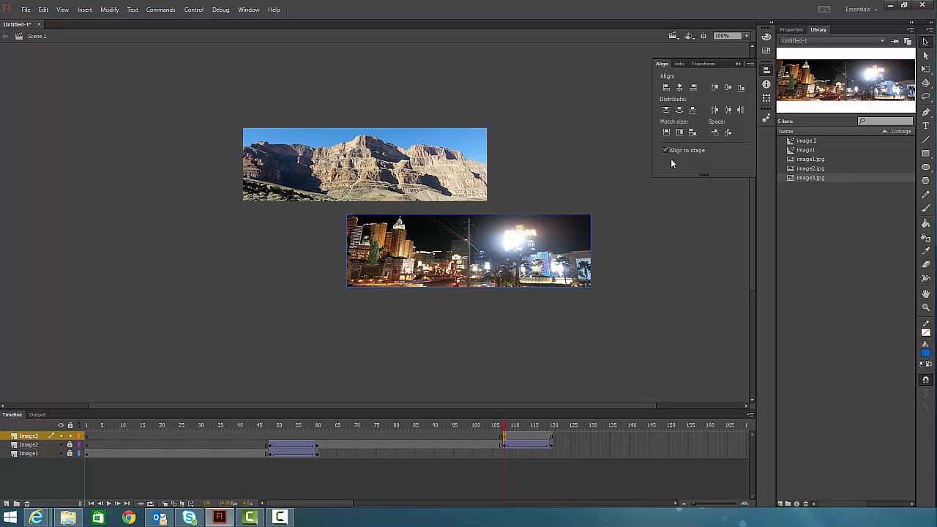
left_click(681, 88)
left_click(728, 87)
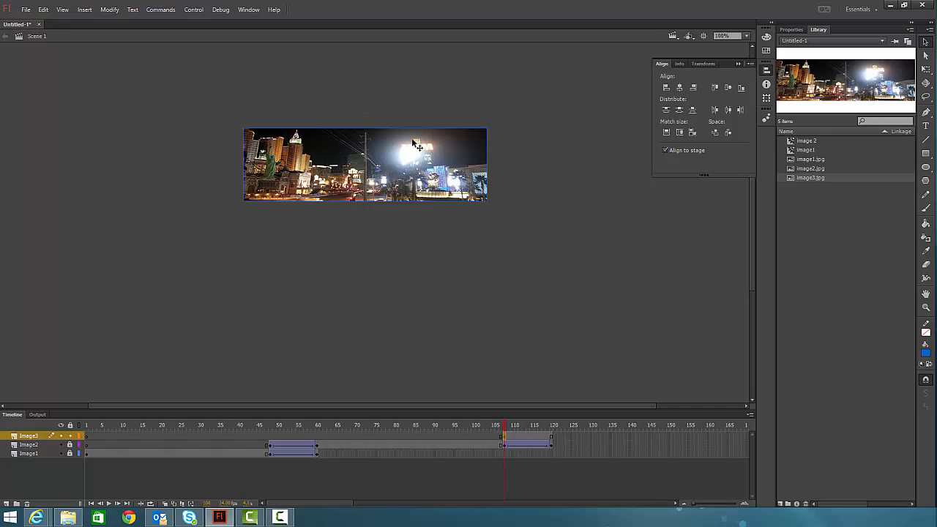
Convert the night city image on the stage to a Movie Clip symbol named Image3
right_click(419, 162)
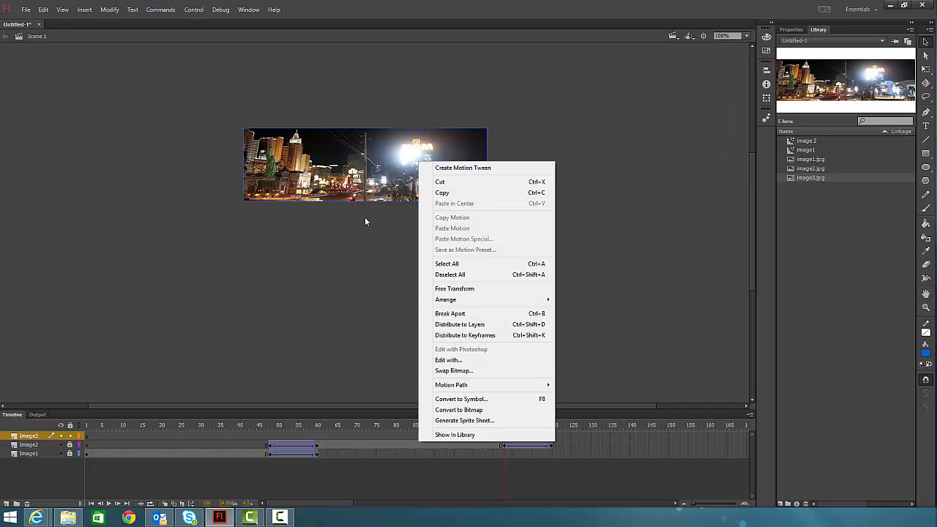
left_click(444, 400)
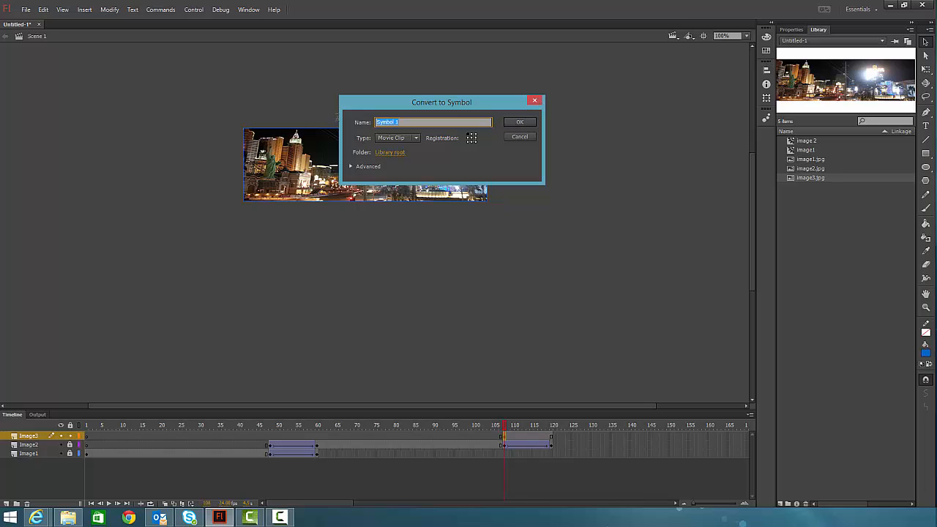
type("Image3")
left_click(519, 123)
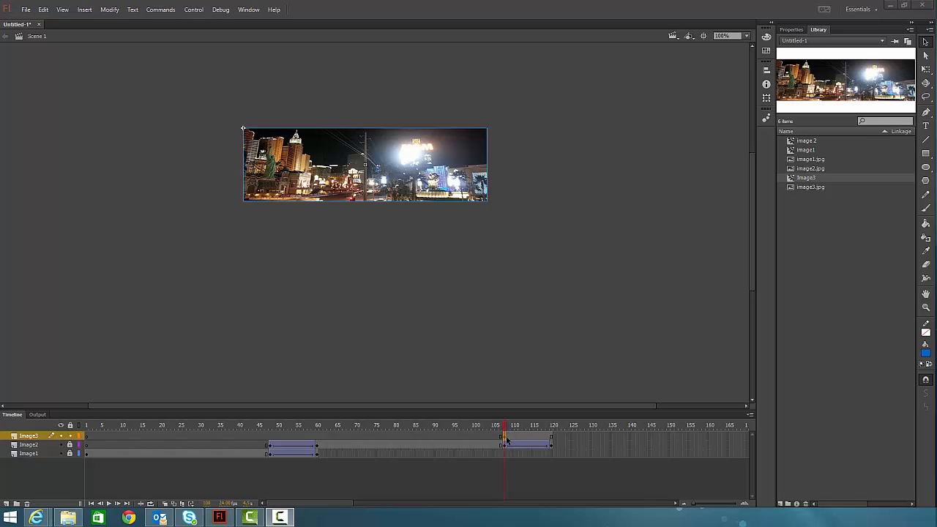
Insert keyframes at frames 120, 168 and 180 of the Image3 layer
right_click(552, 439)
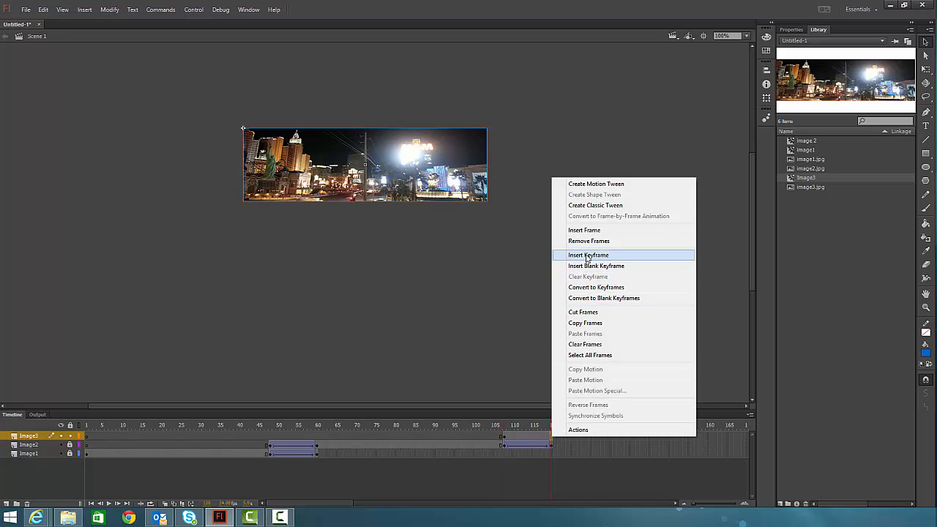
left_click(588, 255)
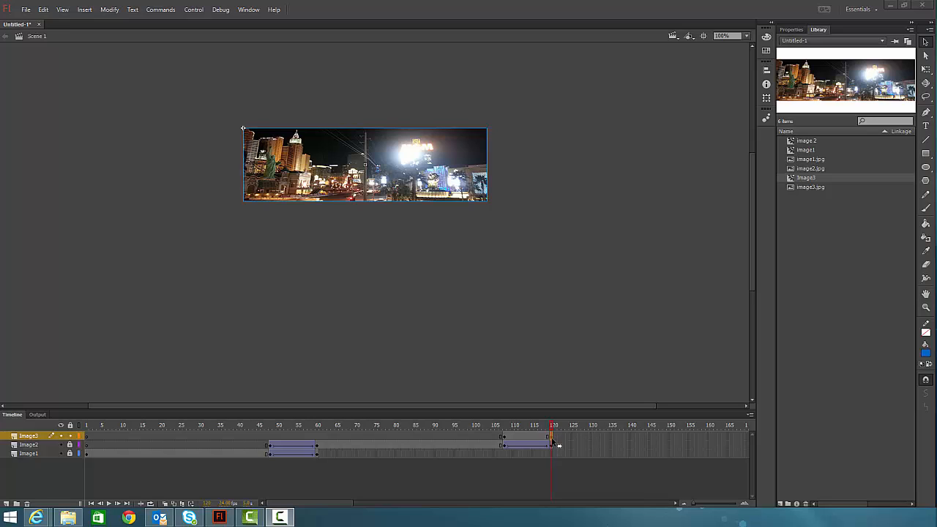
left_click(739, 437)
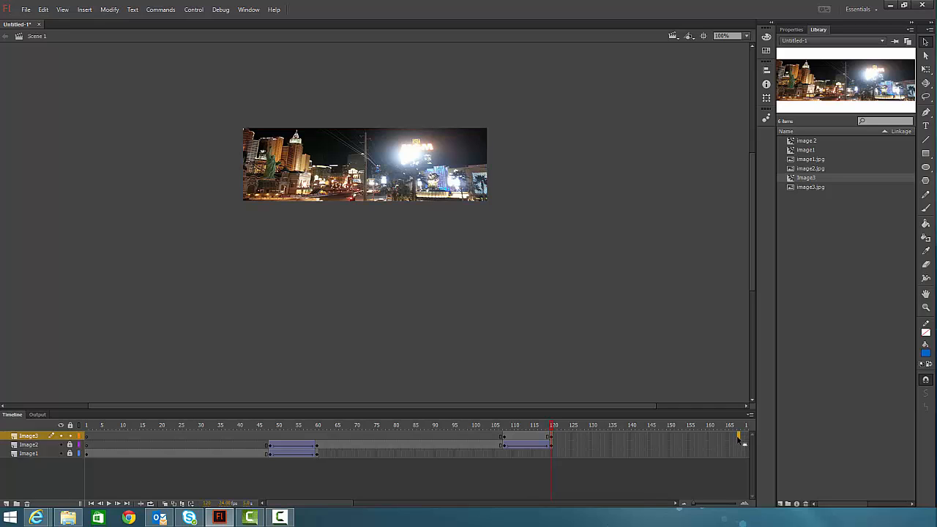
right_click(739, 440)
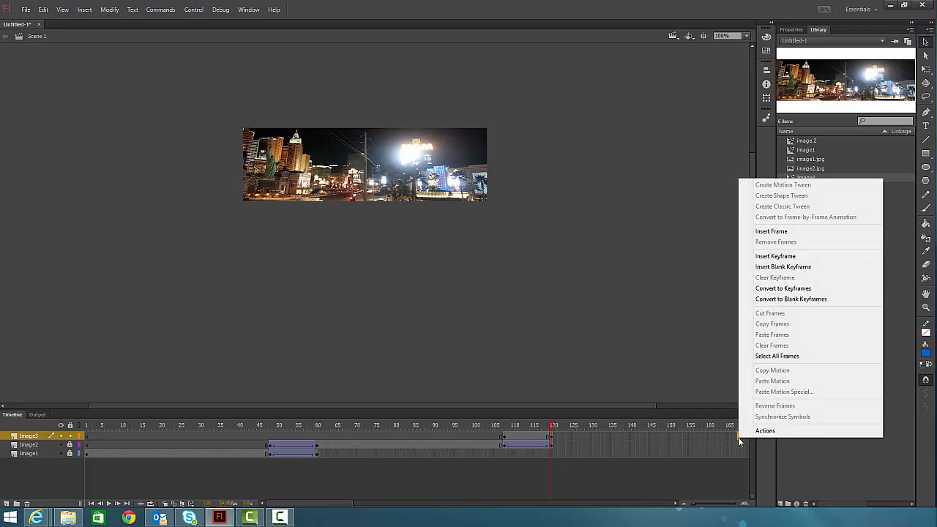
left_click(783, 256)
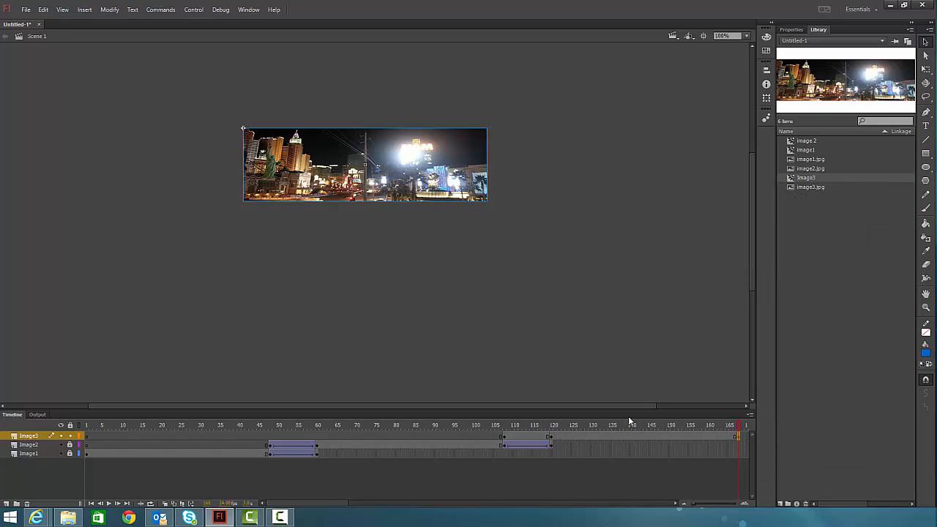
left_click_drag(320, 505, 342, 506)
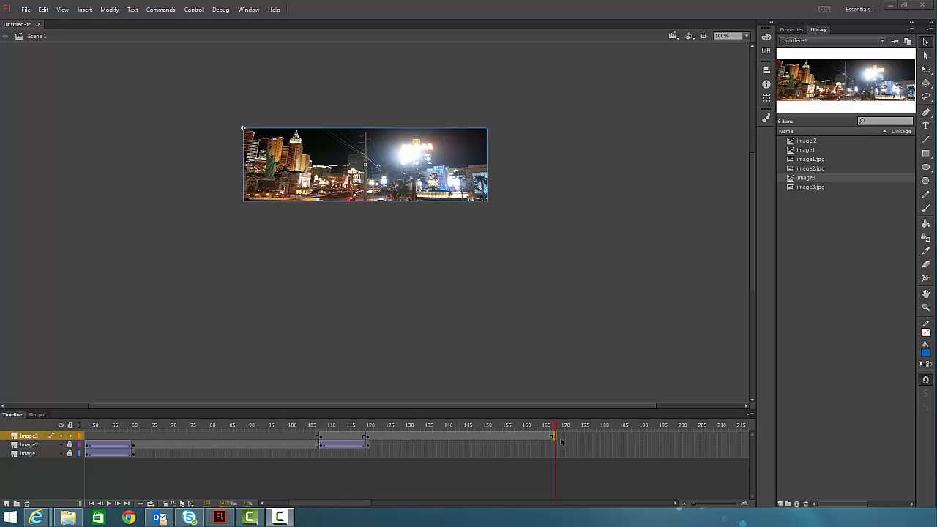
right_click(602, 438)
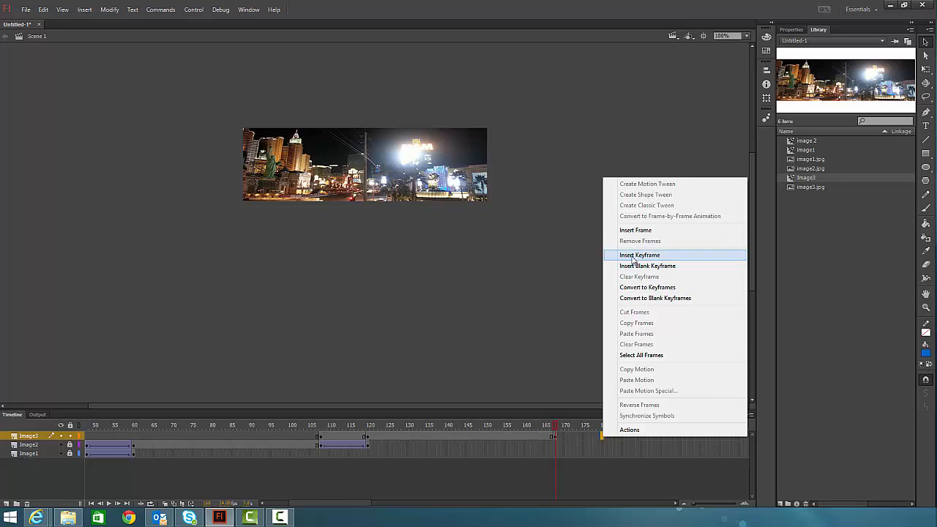
left_click(634, 255)
key("F9")
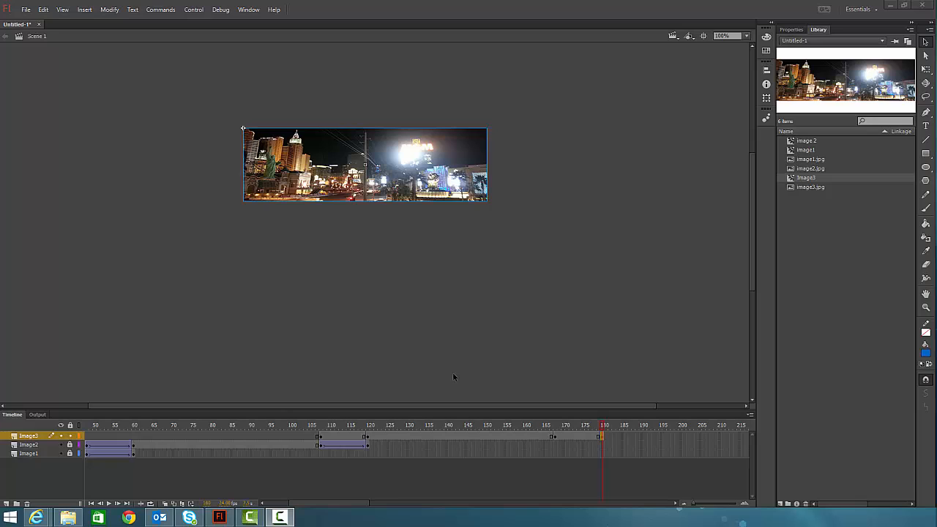
Apply an Alpha color effect of 0% to the night city image at frame 108 of the Image3 layer
left_click(320, 438)
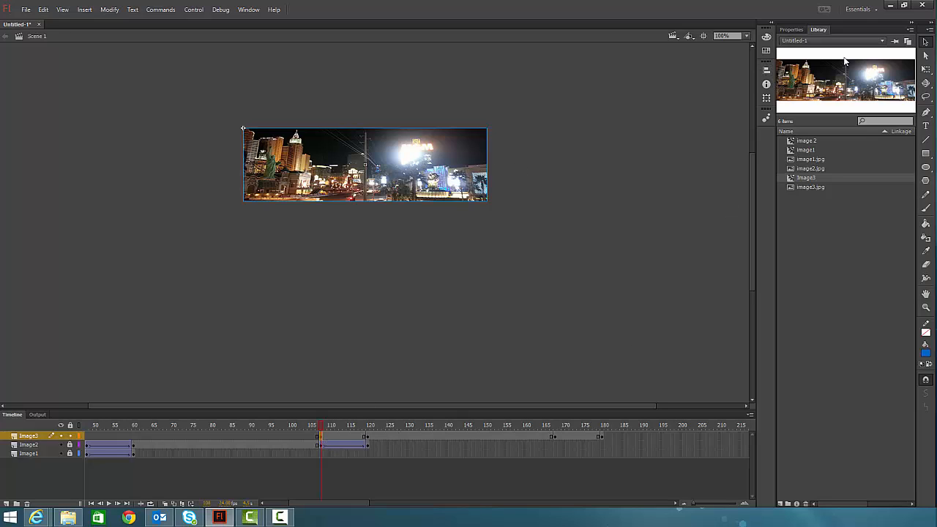
left_click(791, 30)
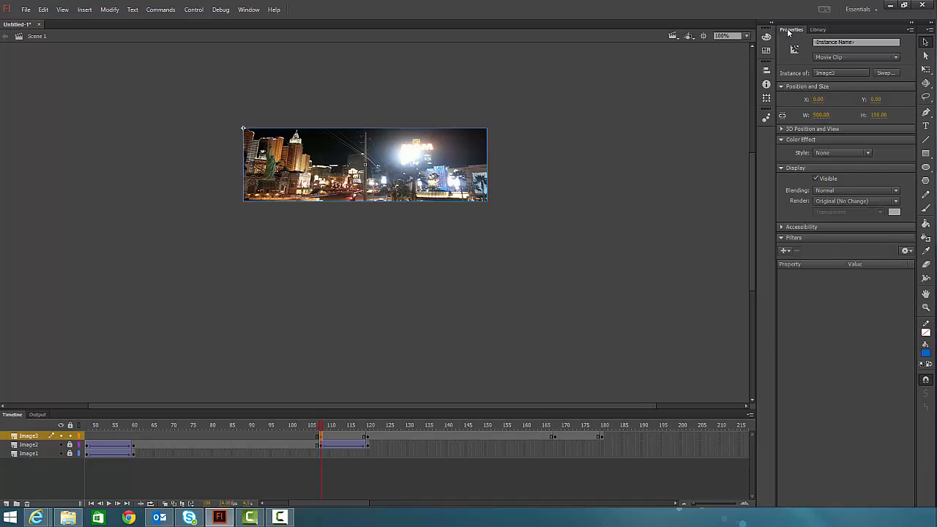
left_click(839, 153)
left_click(829, 205)
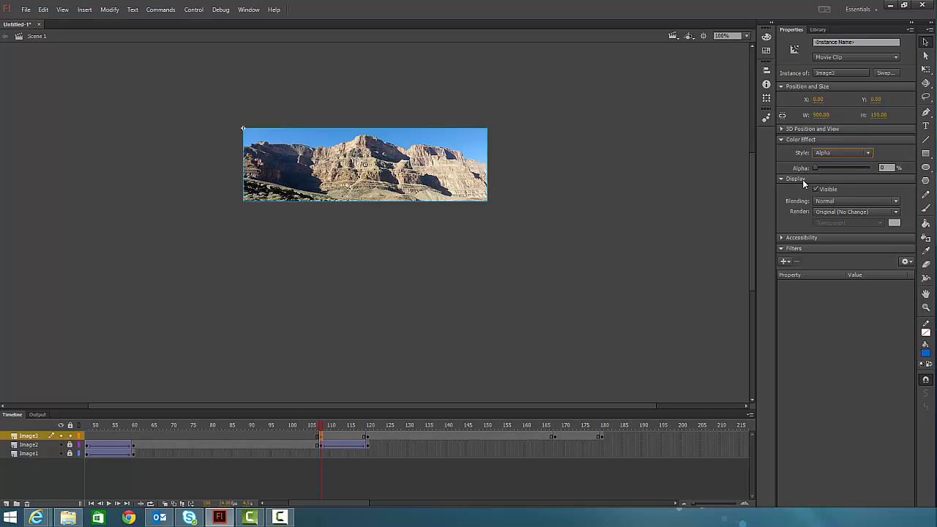
Apply an Alpha color effect of 100% to the night city image at frame 120 of the Image3 layer
left_click(369, 438)
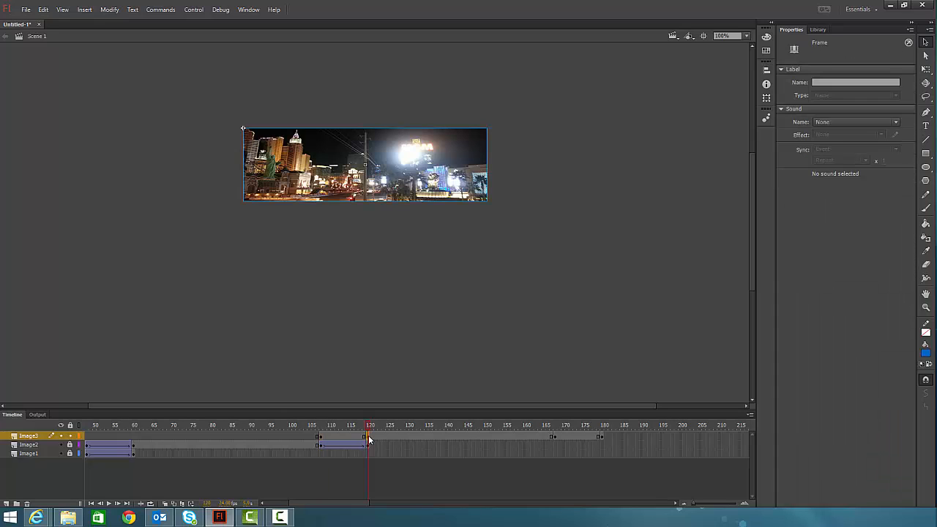
left_click(404, 193)
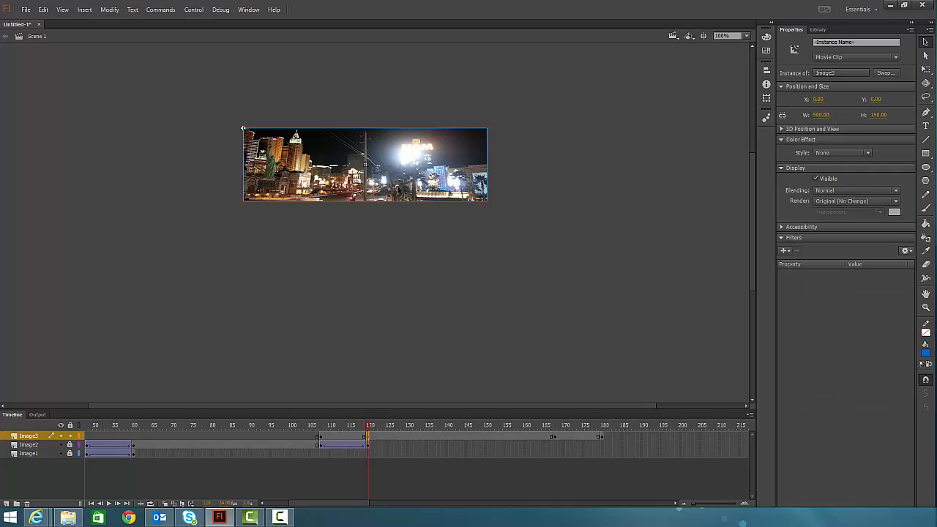
left_click(829, 153)
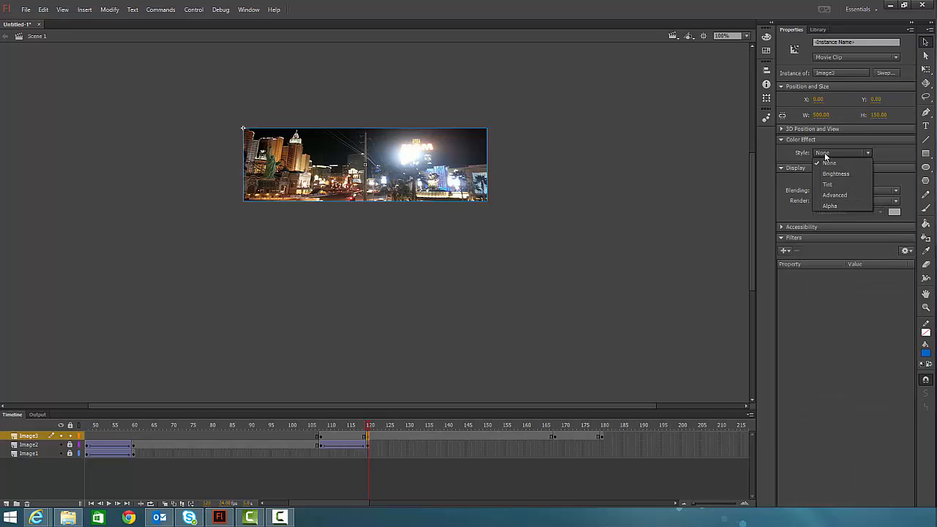
left_click(827, 208)
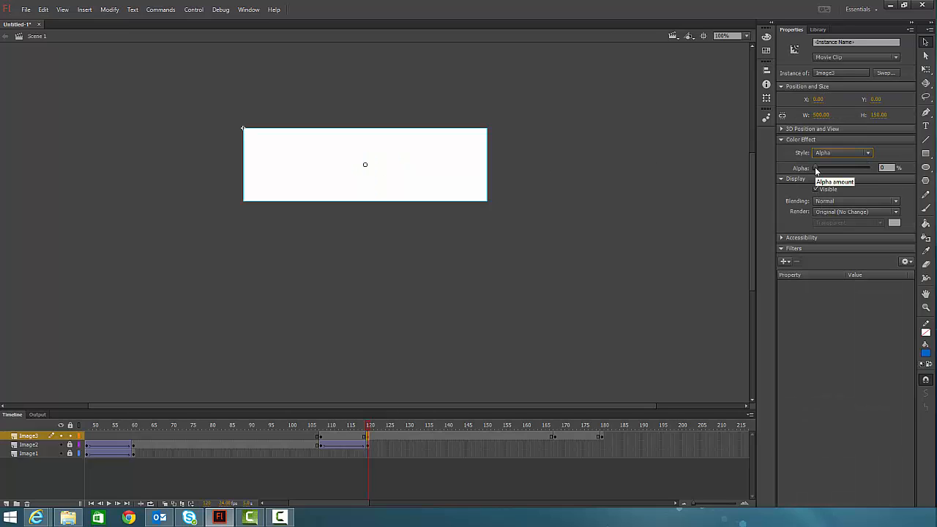
left_click_drag(815, 167, 870, 168)
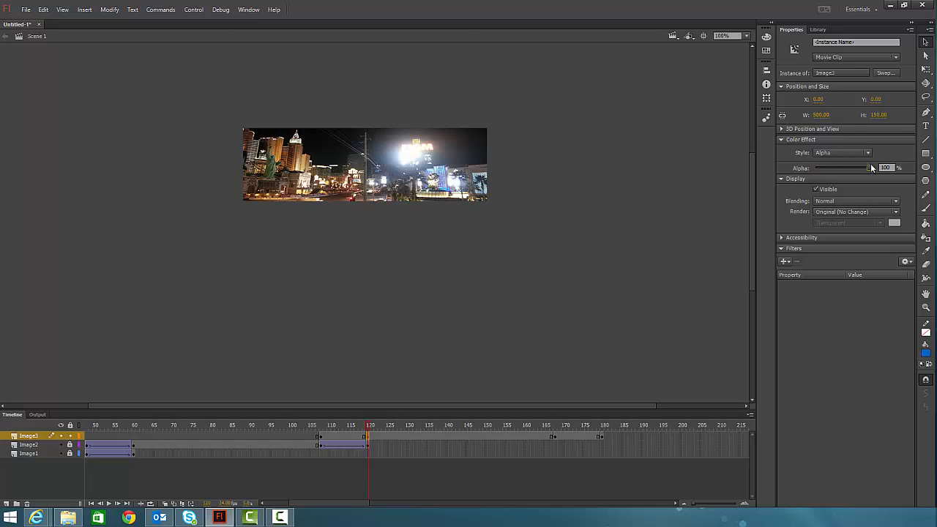
Create a classic tween between frames 108 and 120 of the Image3 layer and scrub past it
right_click(340, 439)
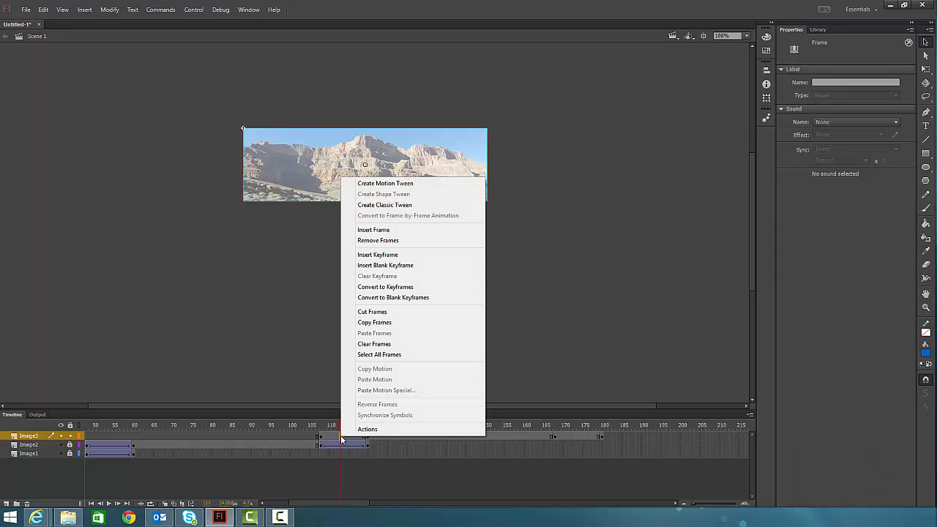
left_click(383, 206)
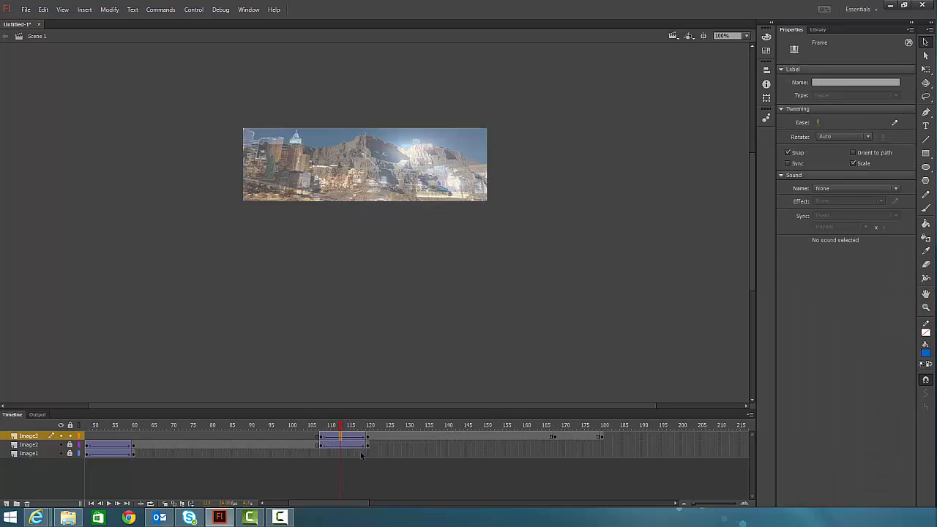
left_click_drag(340, 429, 425, 433)
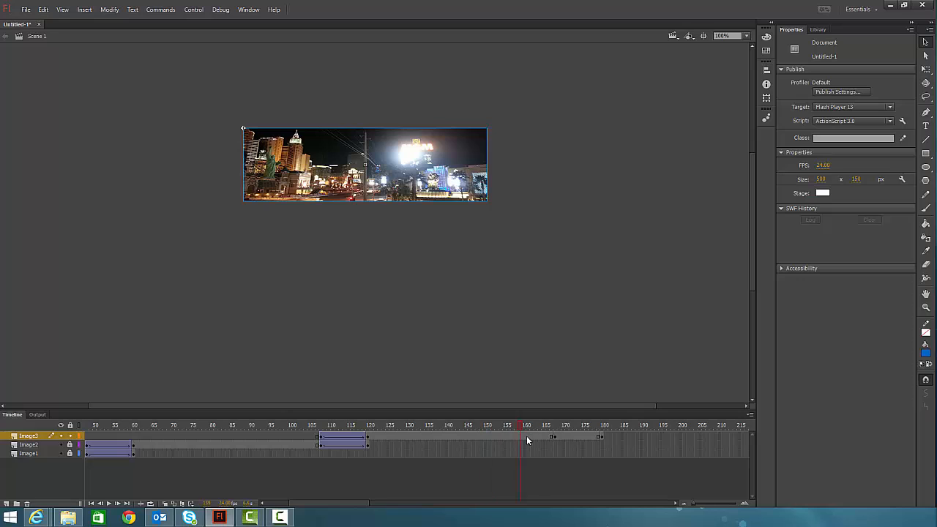
left_click_drag(527, 439, 549, 439)
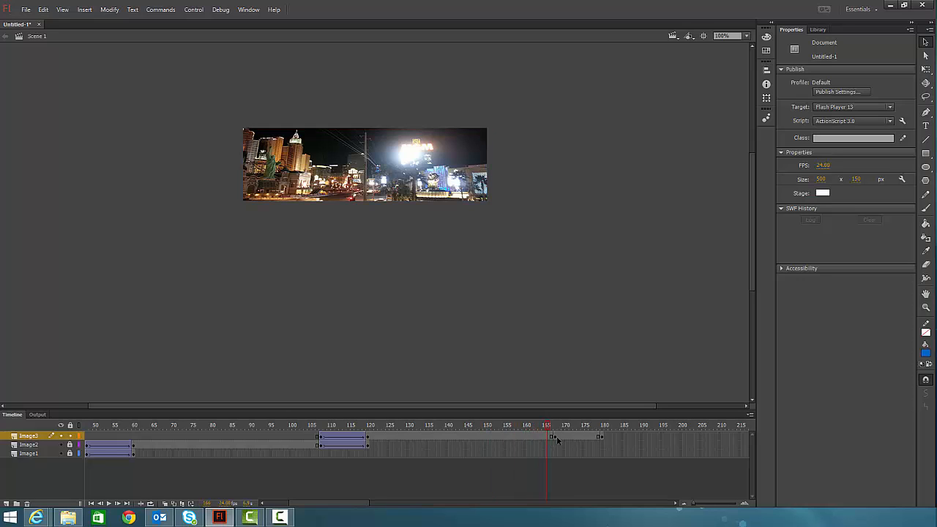
Apply an Alpha color effect of 100% to the night city image at frame 168 of the Image3 layer
left_click(556, 438)
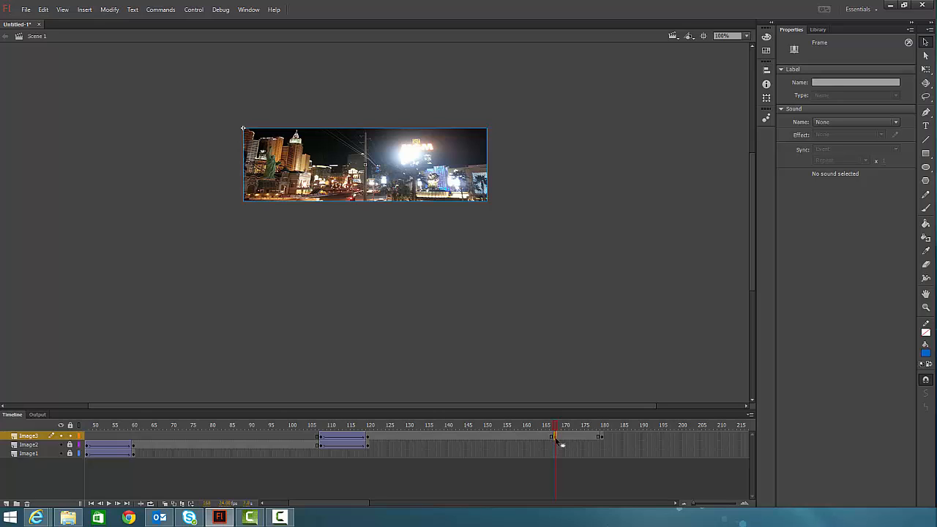
left_click(355, 182)
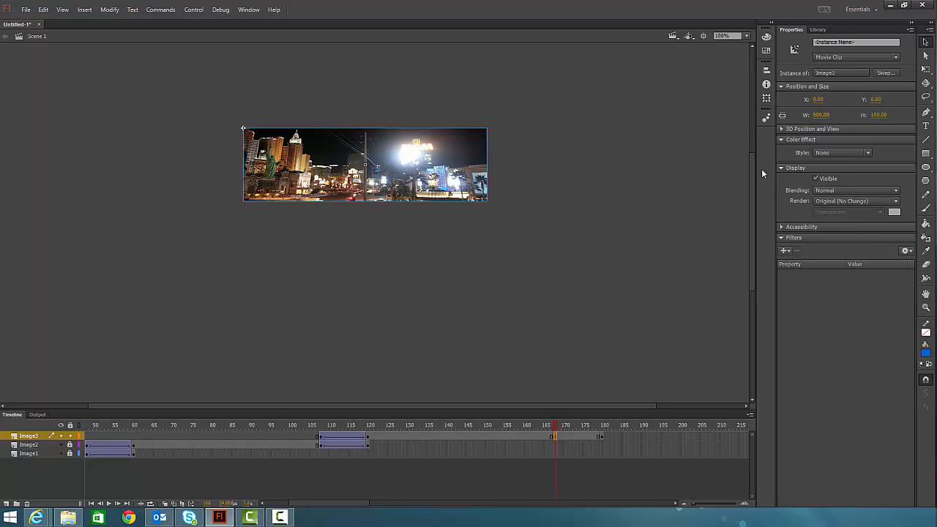
left_click(836, 151)
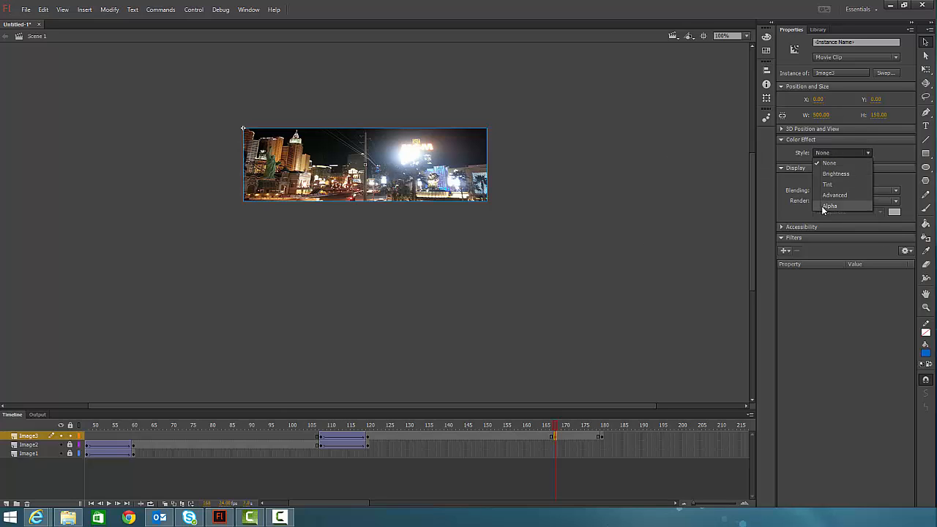
left_click(823, 210)
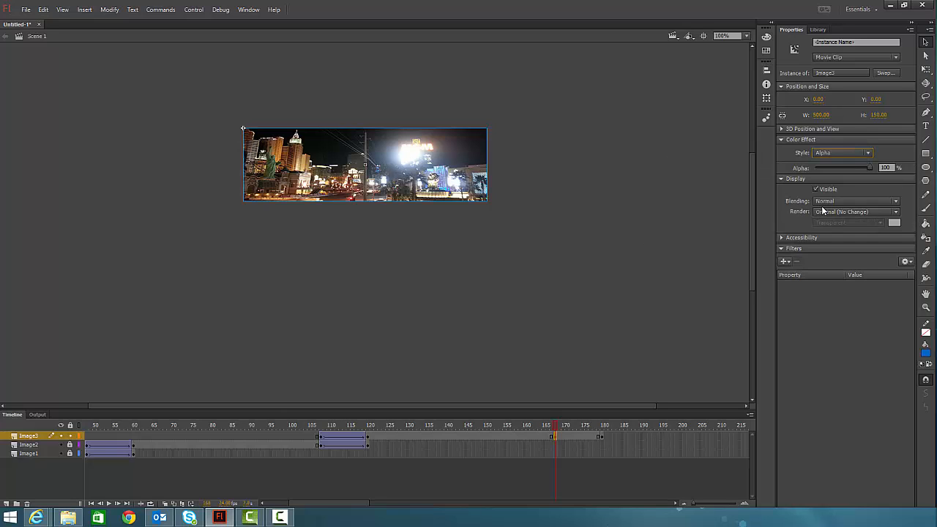
Apply an Alpha color effect of 0% to the night city image at frame 180 of the Image3 layer
left_click(602, 438)
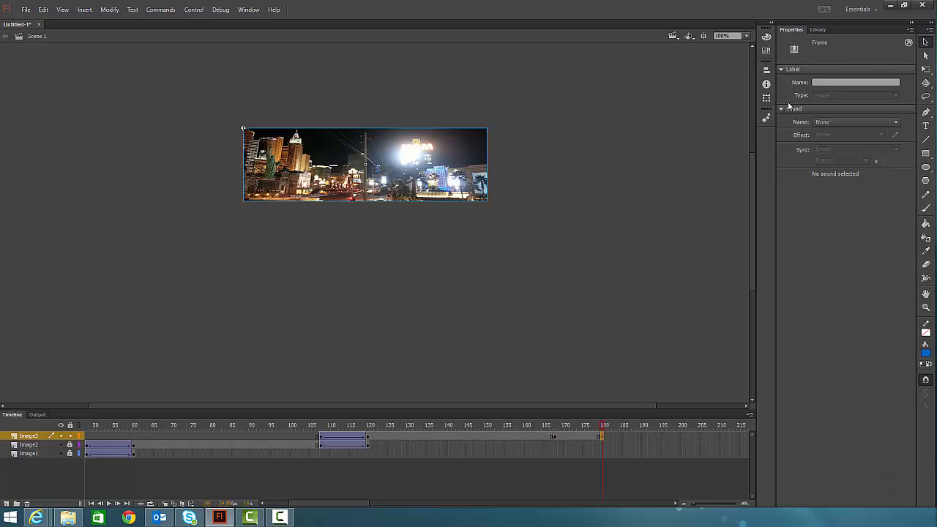
left_click(445, 172)
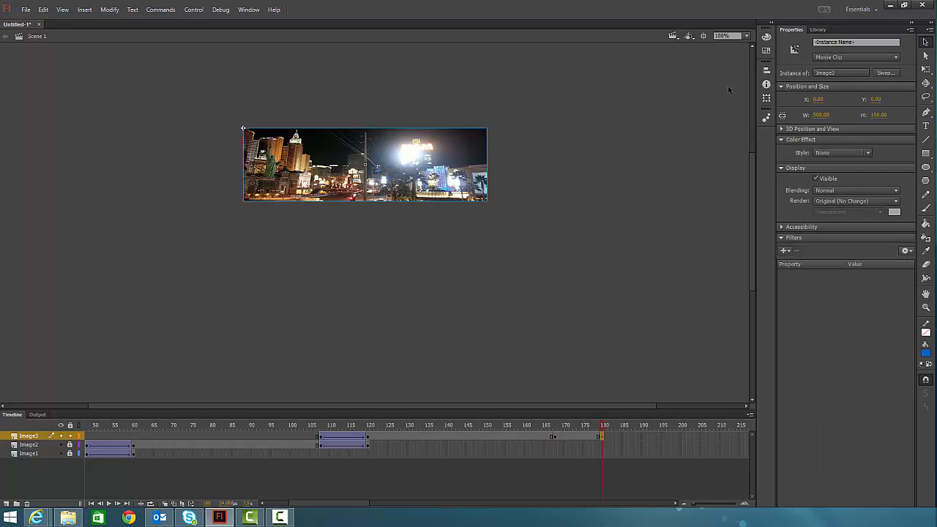
left_click(840, 154)
left_click(833, 207)
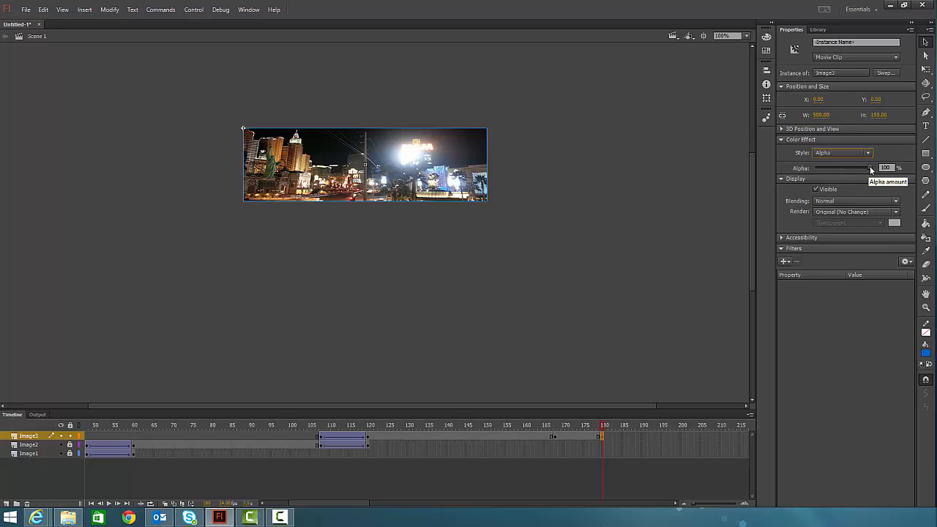
left_click_drag(871, 169, 814, 169)
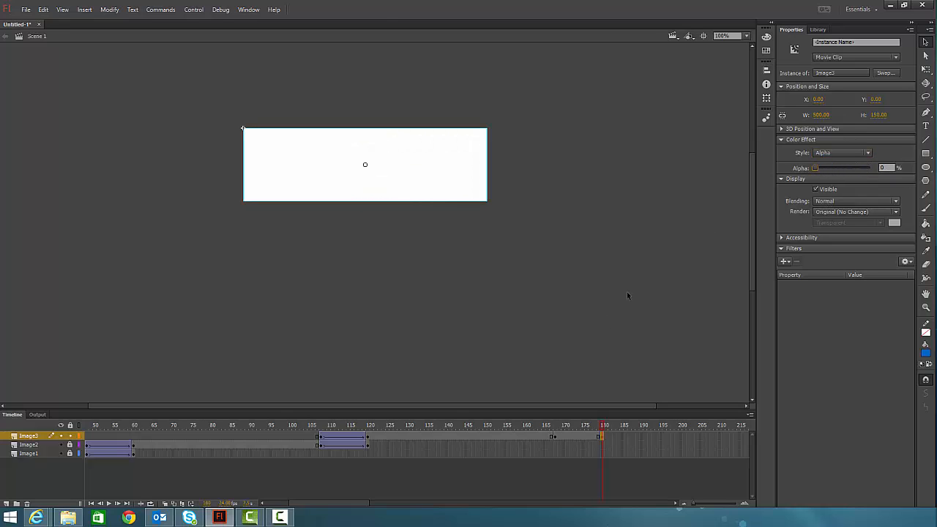
Create a classic tween between the keyframes at frames 168 and 180 of the Image3 layer
left_click(554, 438)
left_click(600, 438)
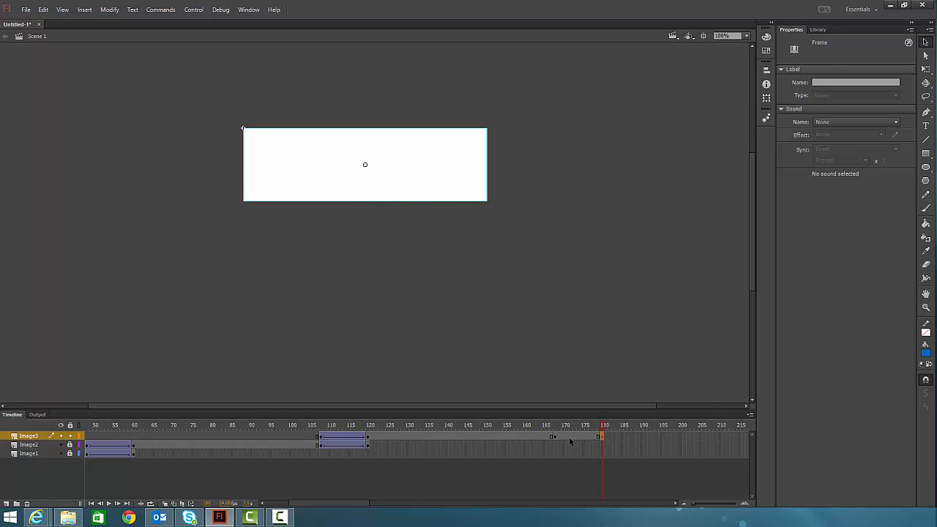
right_click(570, 438)
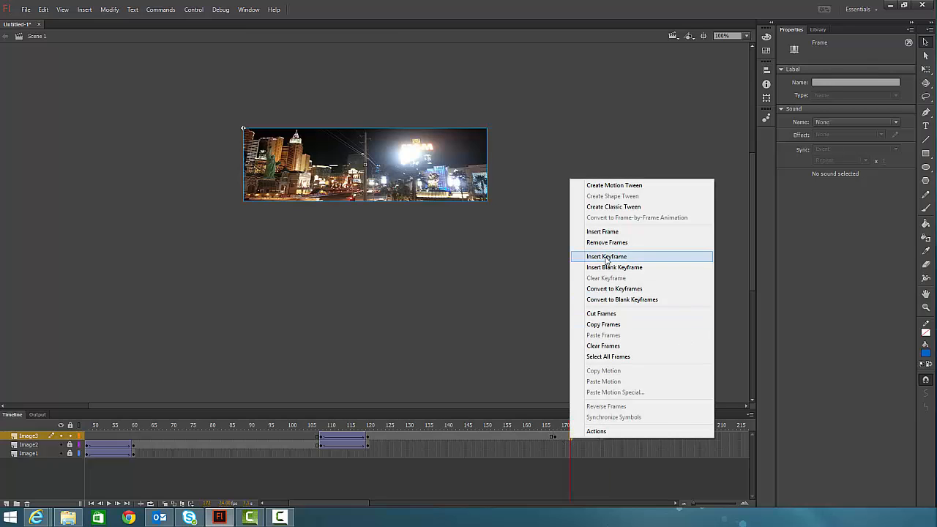
left_click(614, 206)
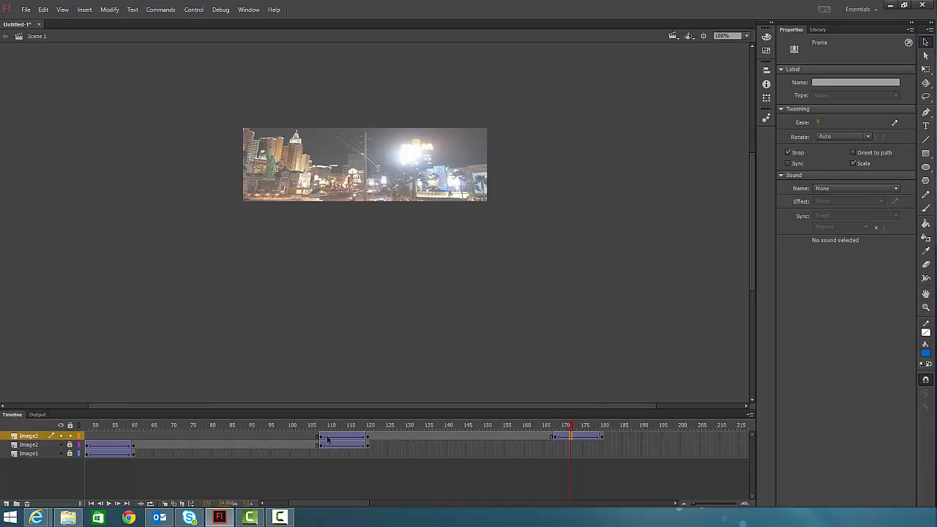
Play the whole animation from frame 1 to review the fades between the three images, then return to frame 1
key("F10")
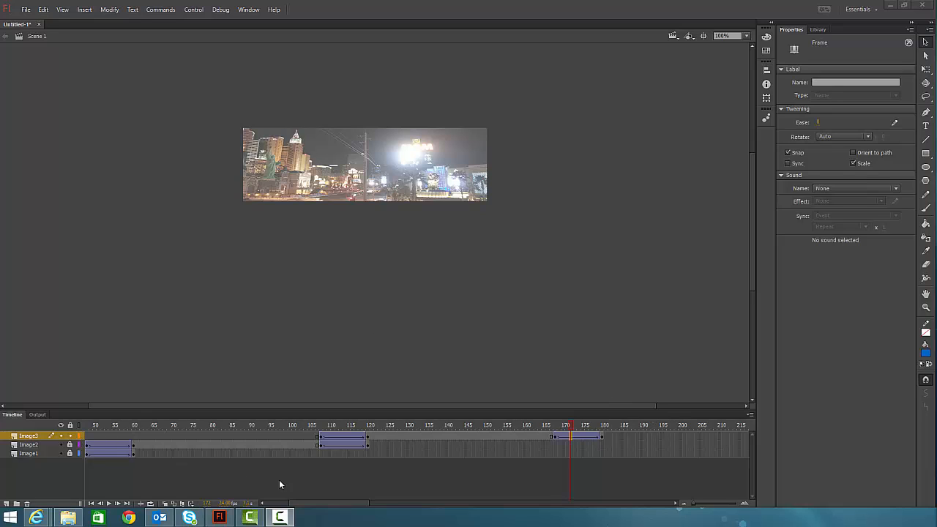
left_click(108, 504)
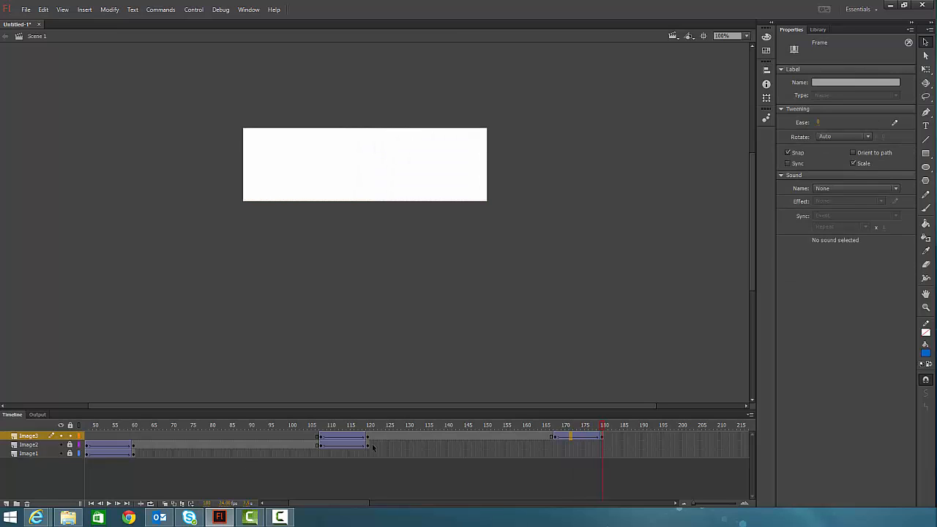
left_click_drag(604, 425, 11, 413)
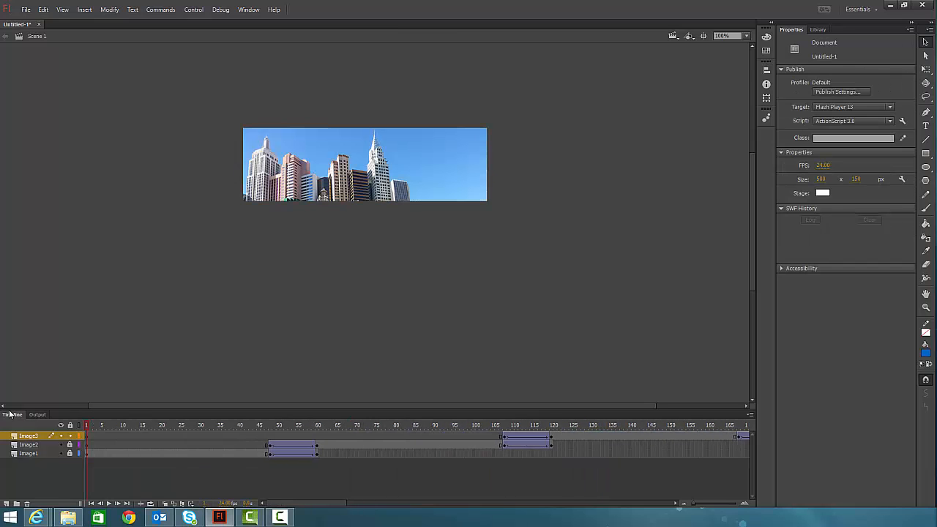
left_click(108, 504)
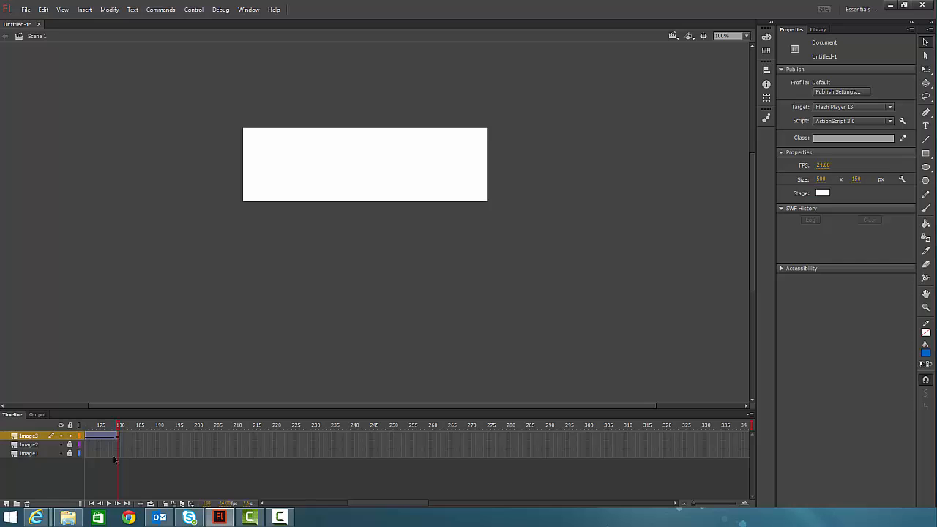
left_click_drag(121, 427, 63, 427)
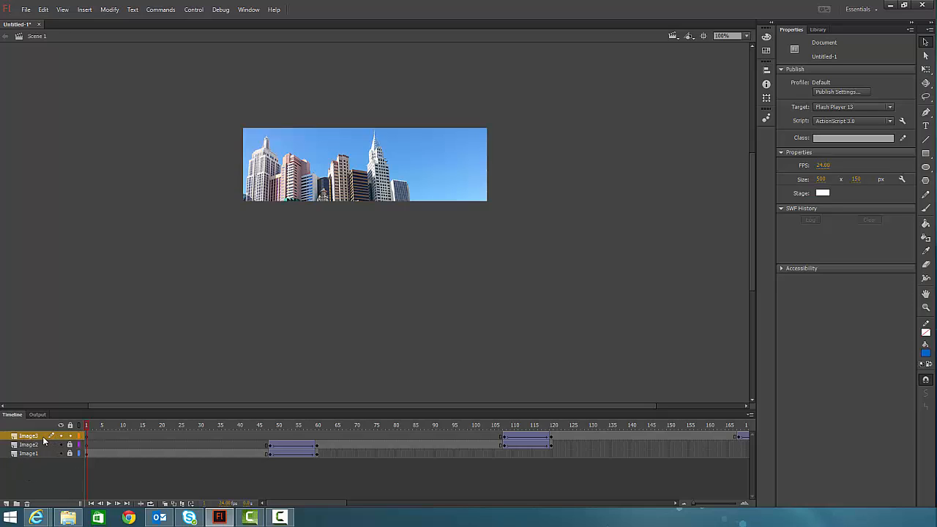
Lock the Image3 layer, unlock the Image1 layer and enlarge the timeline area
left_click(70, 436)
left_click_drag(280, 506, 313, 479)
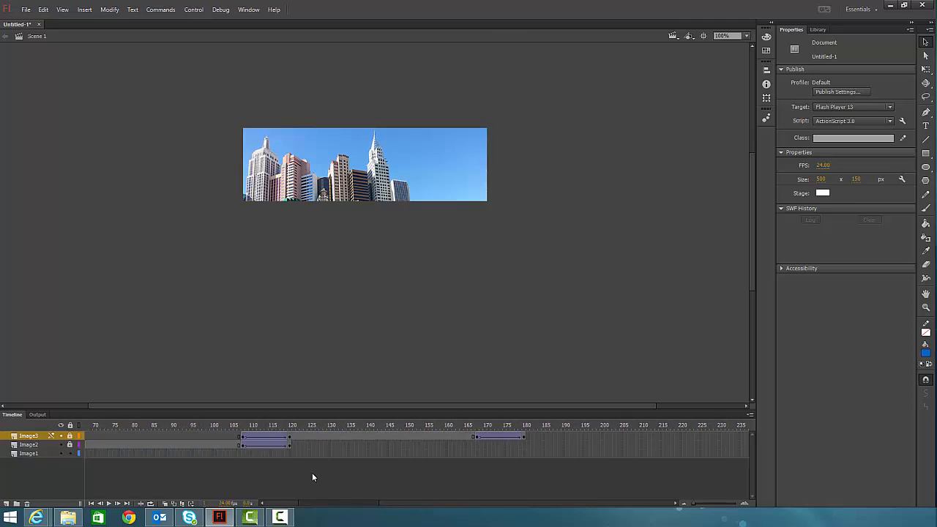
left_click_drag(214, 407, 212, 338)
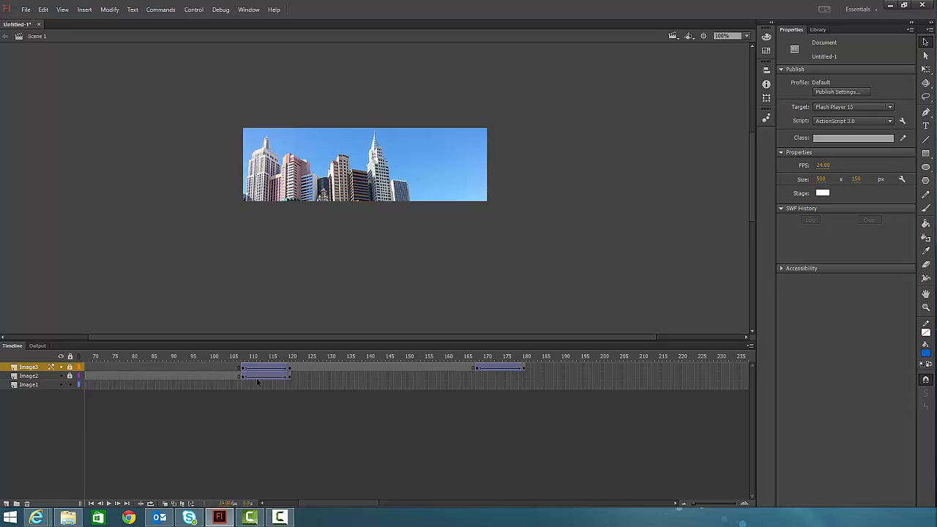
left_click_drag(389, 504, 356, 503)
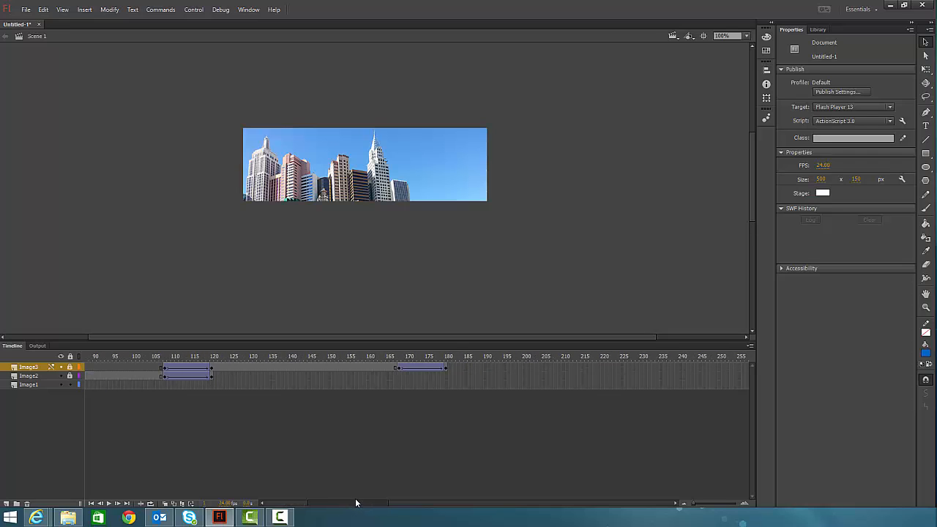
Insert keyframes at frames 168 and 180 of the Image1 layer
left_click(398, 385)
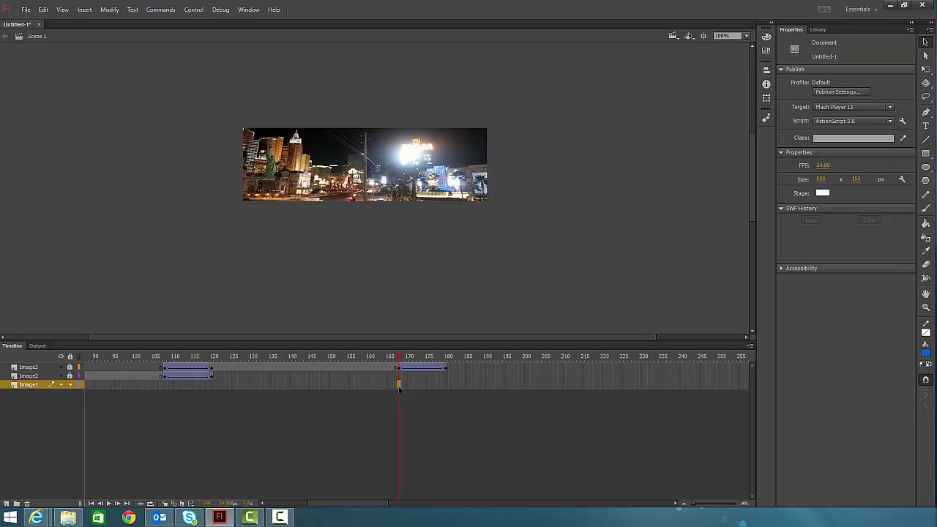
right_click(399, 386)
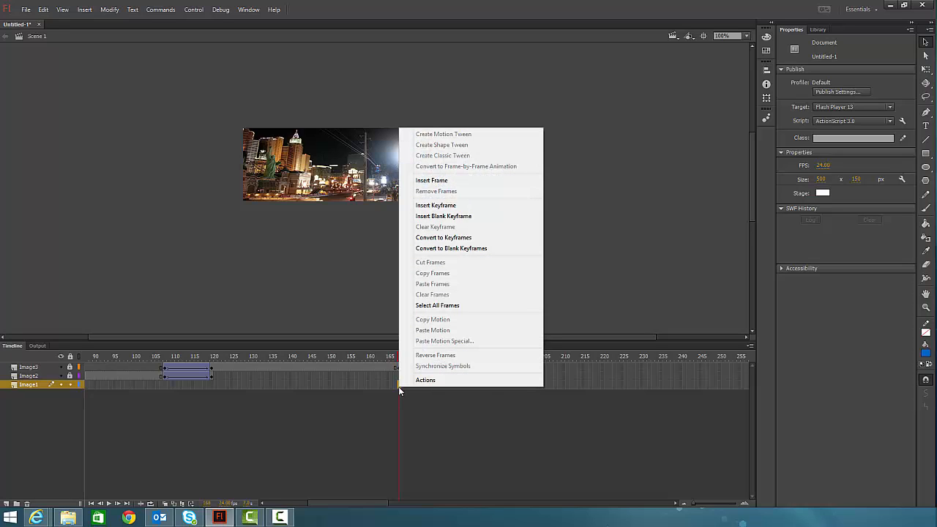
left_click(437, 207)
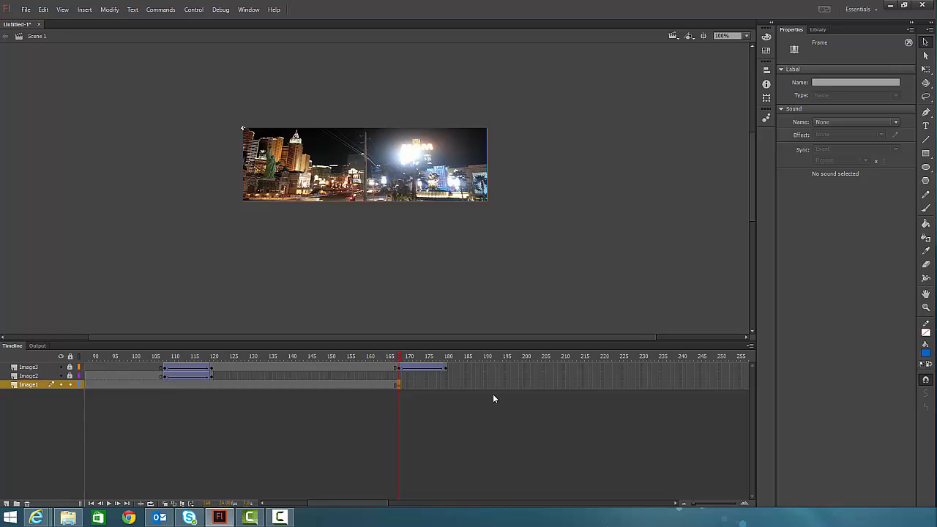
left_click(445, 385)
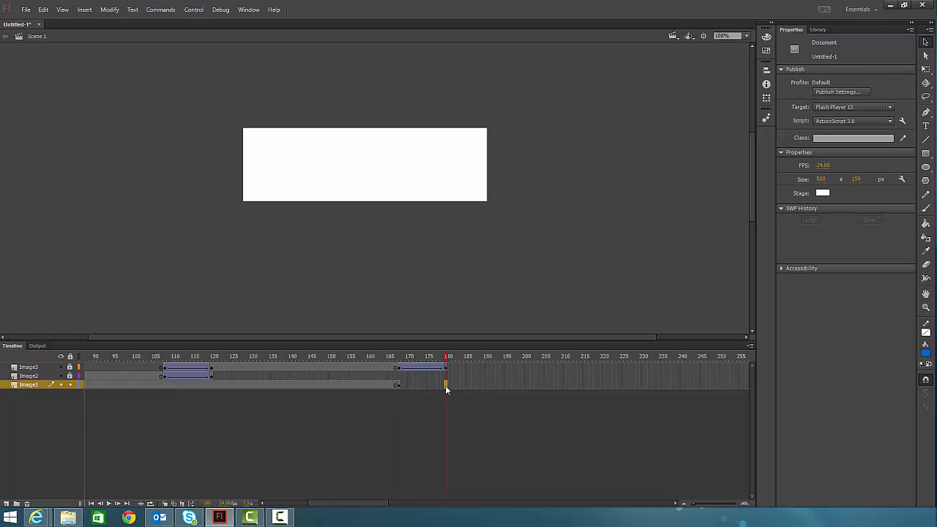
right_click(445, 386)
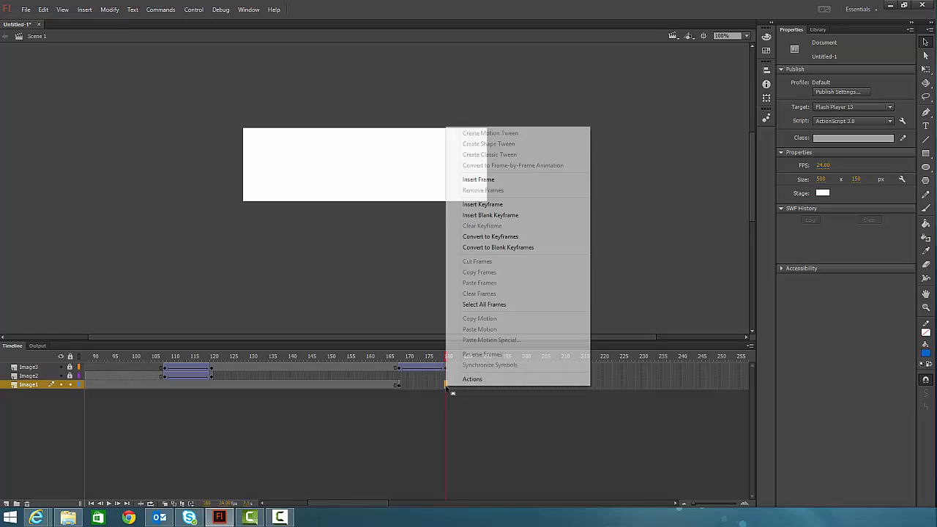
left_click(469, 205)
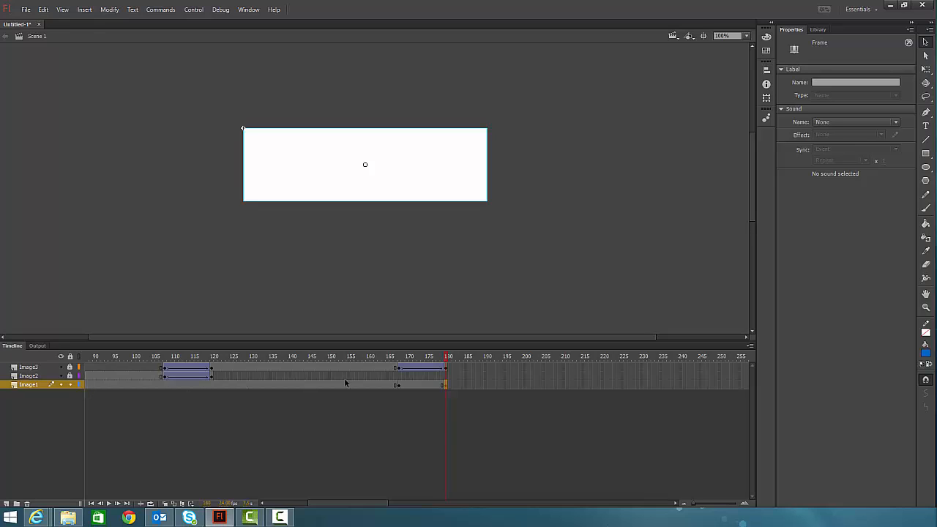
Check the image's Alpha at frame 168 of the Image1 layer and set its Alpha to 100% at frame 180
left_click(398, 387)
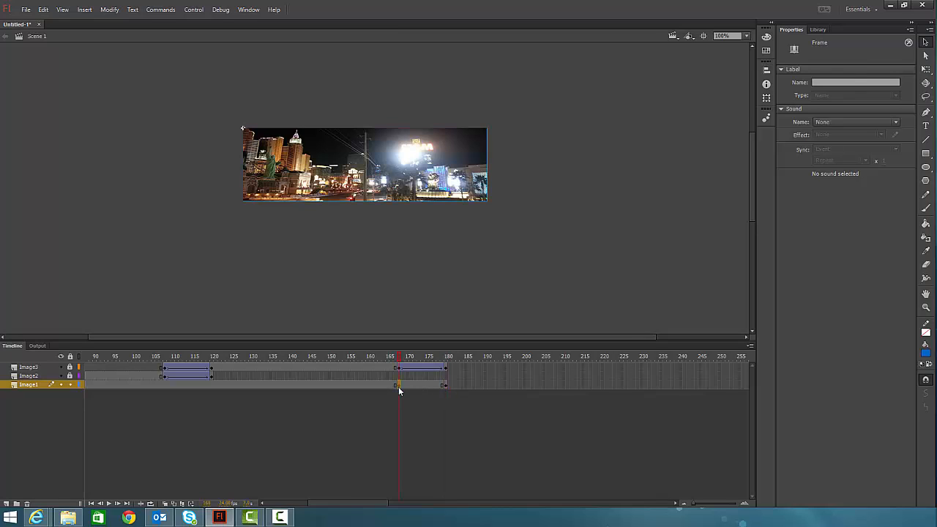
left_click(403, 182)
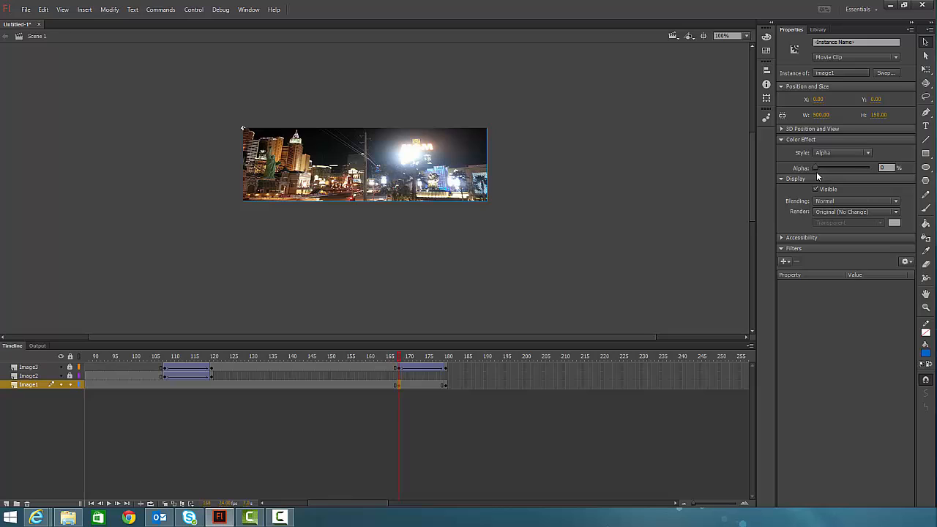
left_click(445, 386)
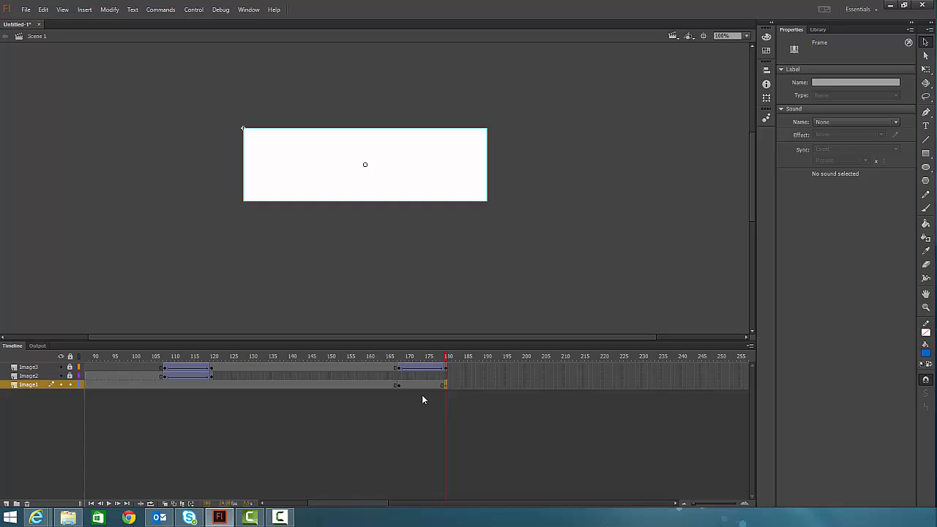
left_click(413, 164)
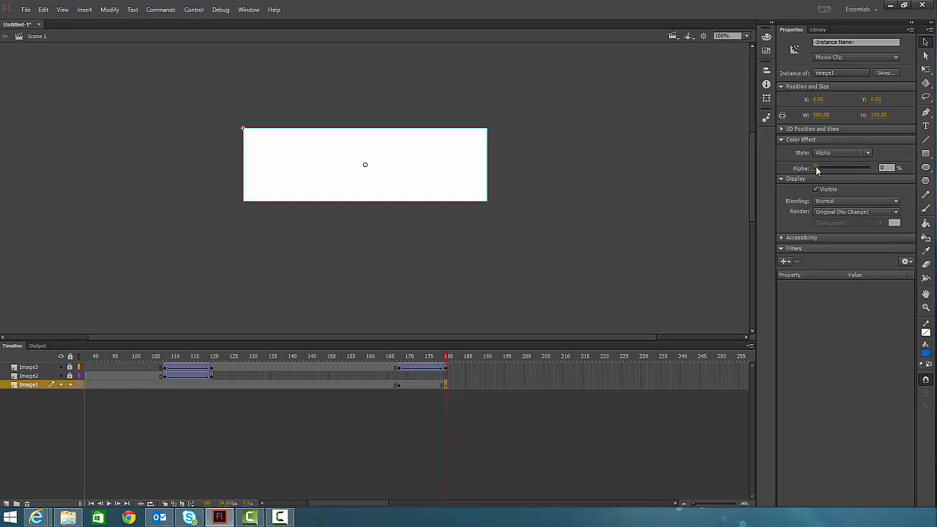
left_click_drag(815, 168, 872, 170)
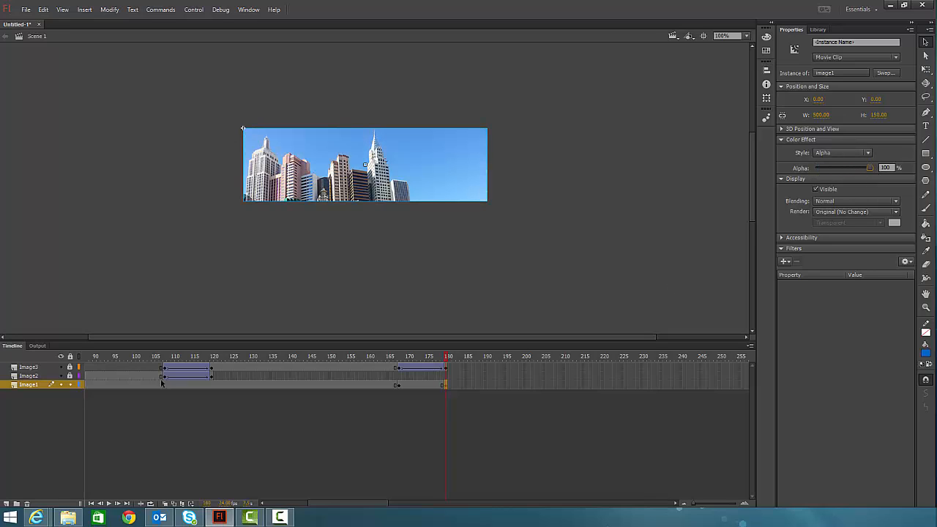
Create a classic tween between the keyframes at frames 168 and 180 of the Image1 layer
left_click(399, 386)
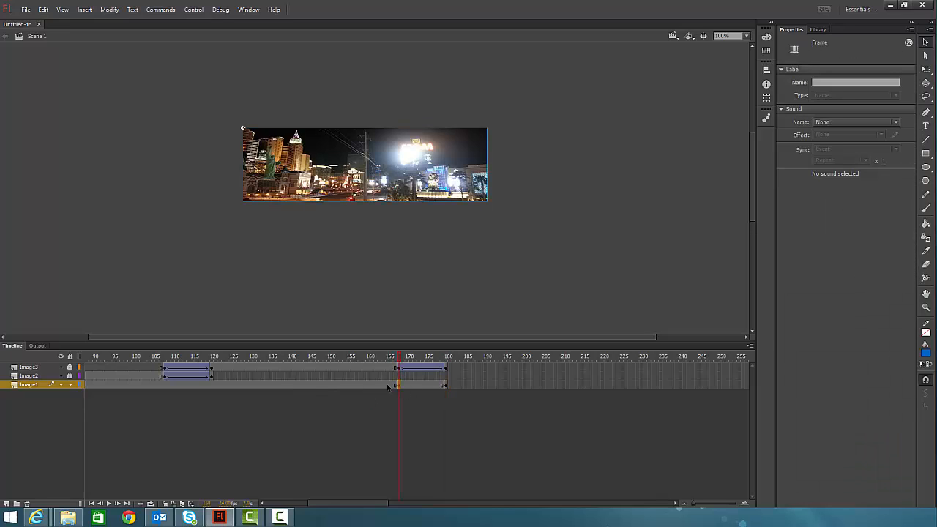
left_click(444, 385)
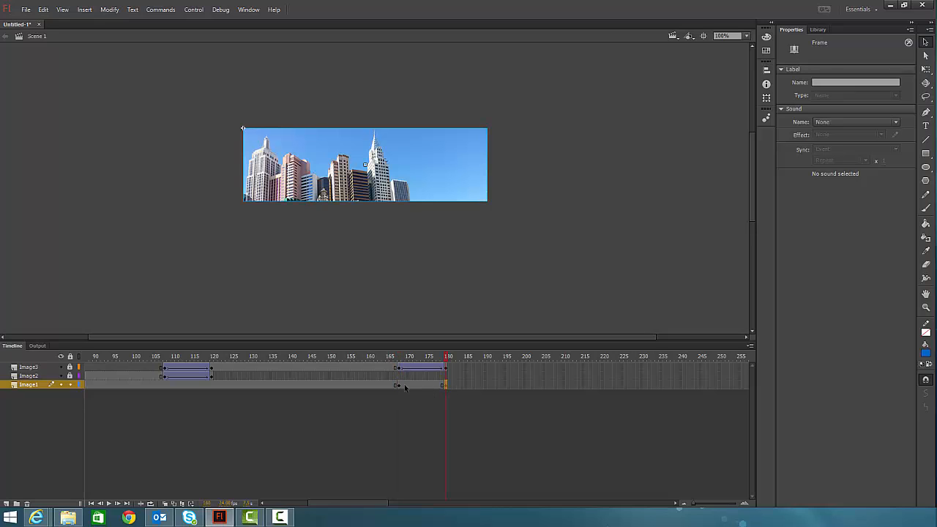
right_click(423, 391)
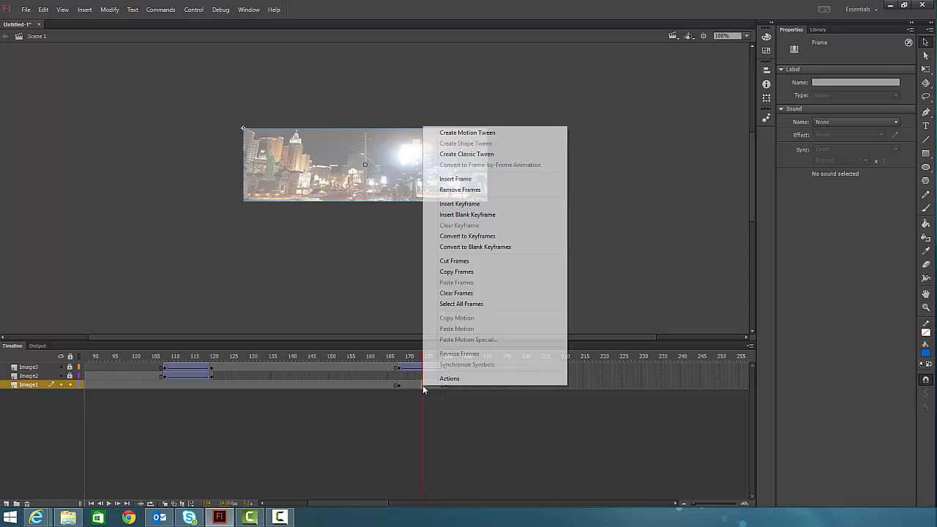
left_click(457, 154)
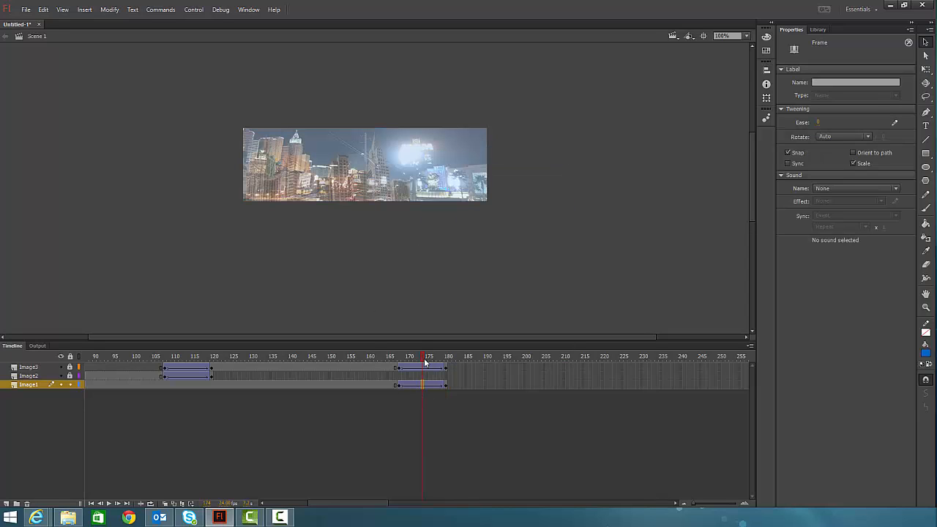
Scrub the playhead back through the new fade to about frame 150, then test the movie as an SWF
left_click_drag(423, 361, 333, 359)
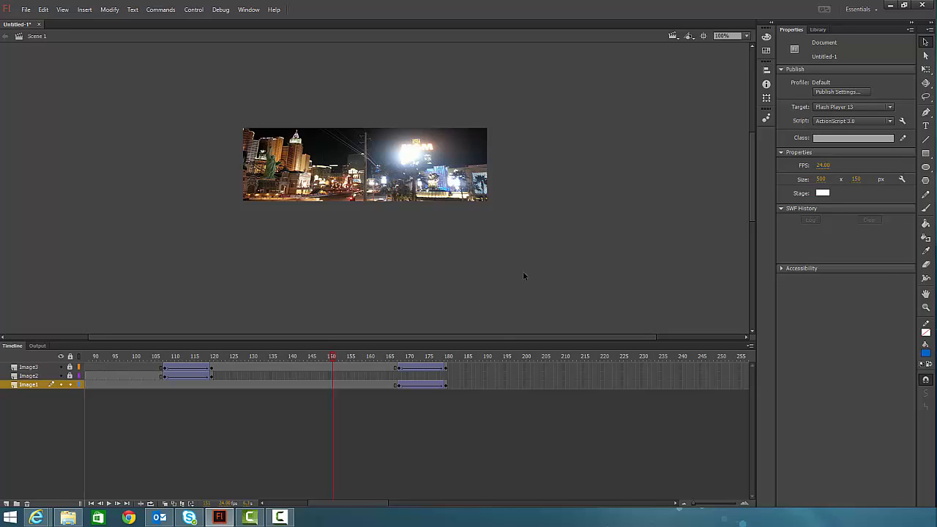
key("ctrl+Return")
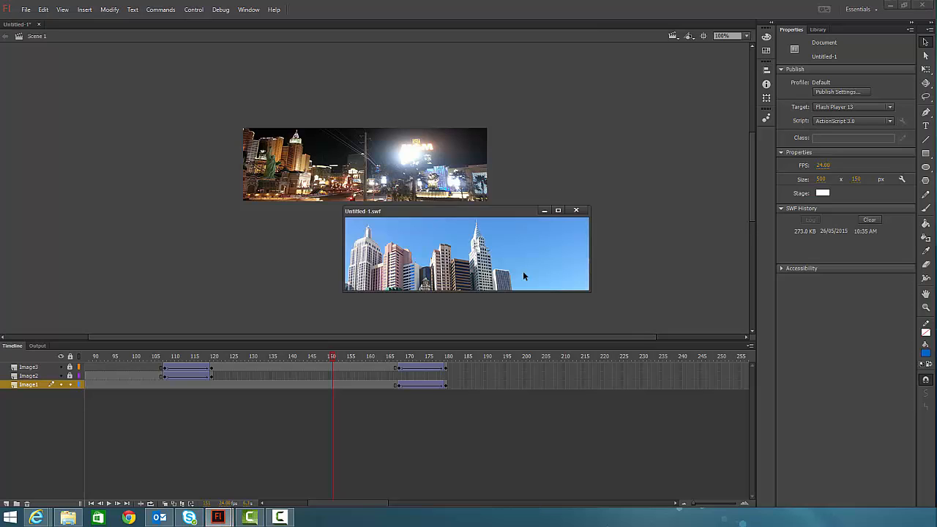